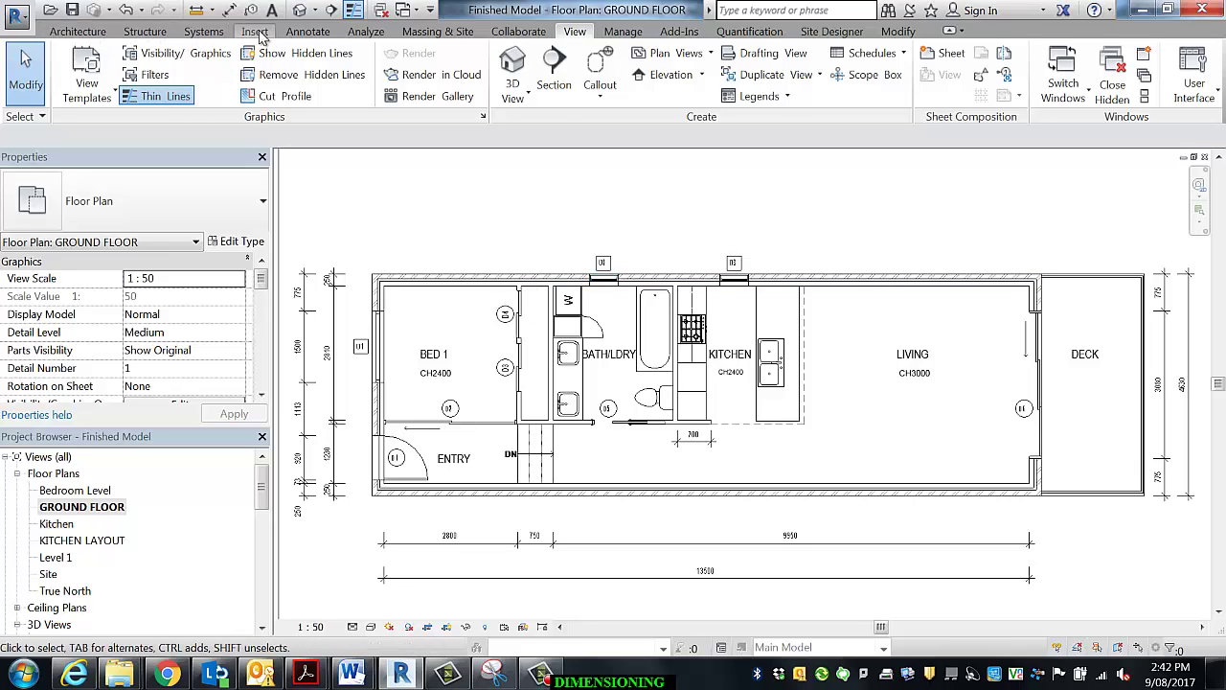
- Set the Aligned dimension's wall reference preference to Faces of core
left_click(304, 33)
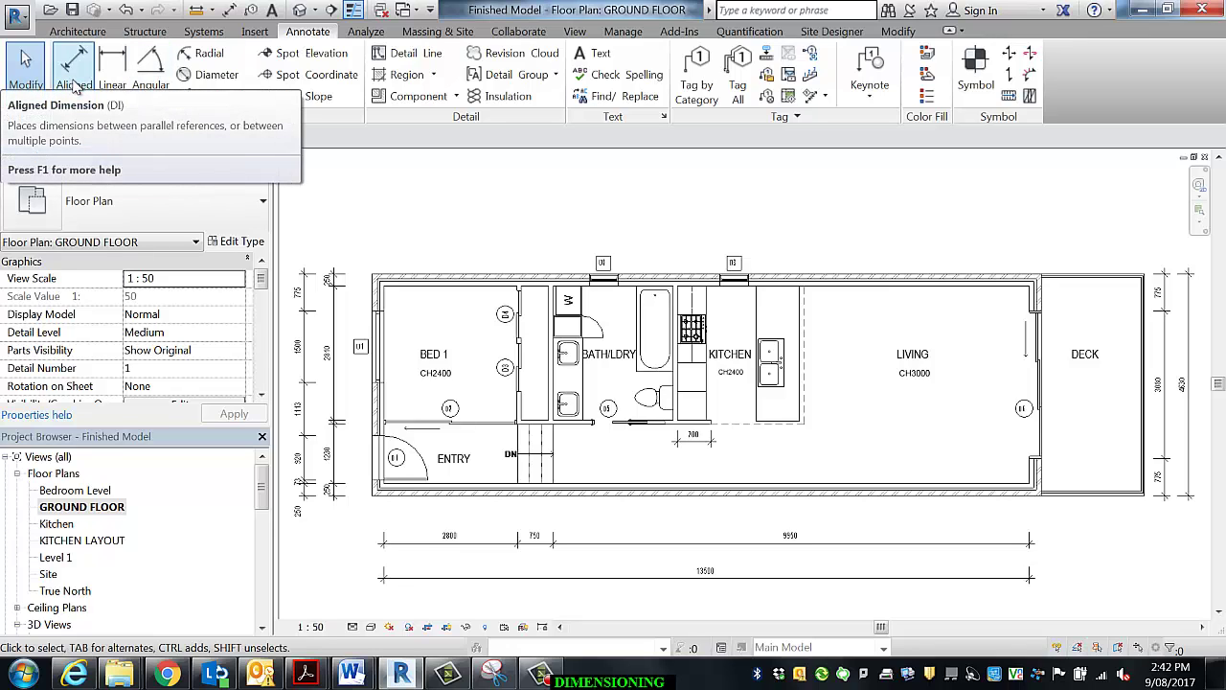
left_click(228, 11)
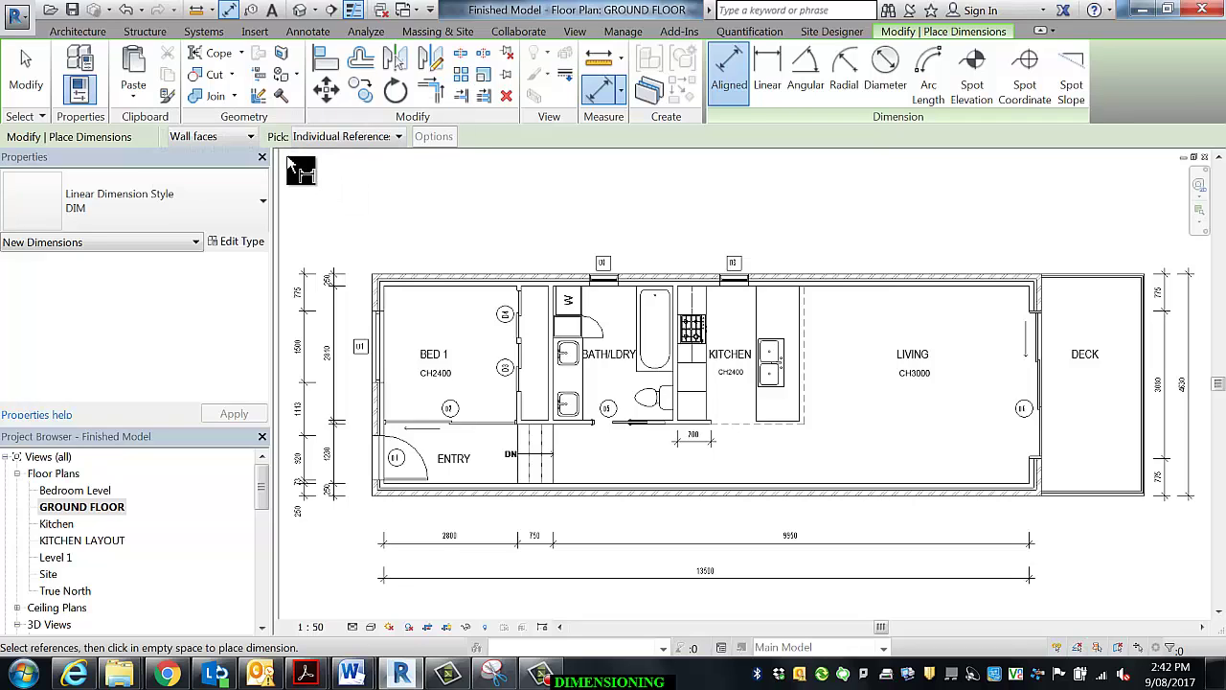
left_click(251, 137)
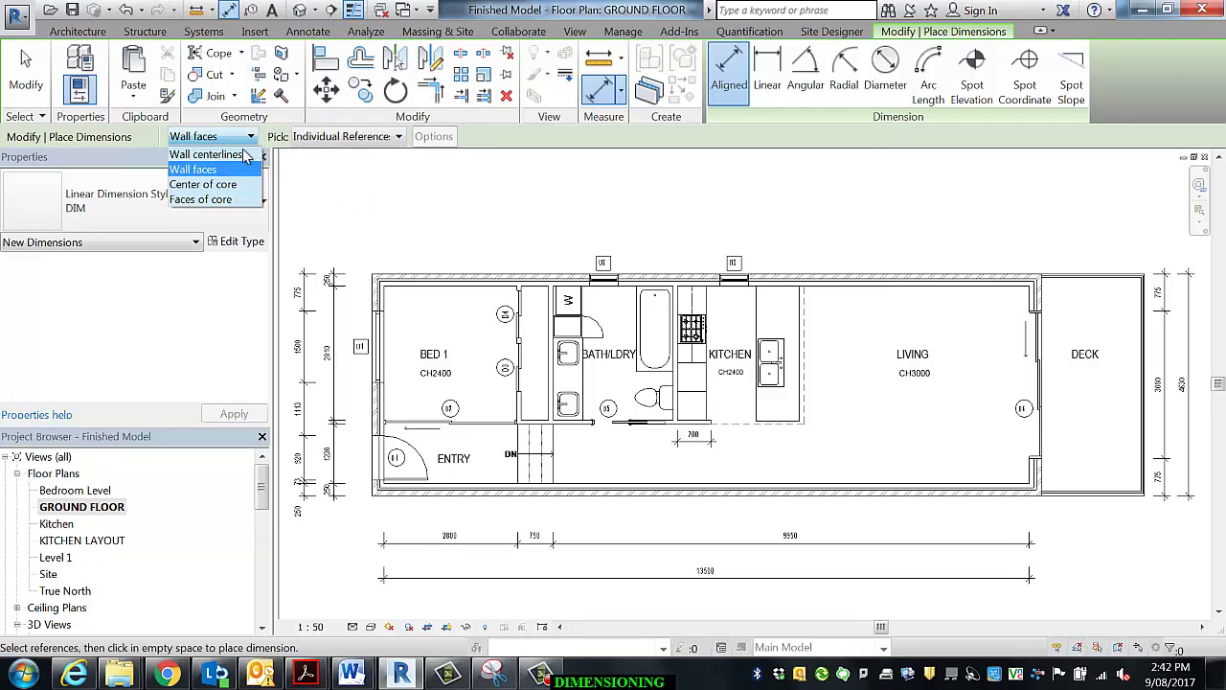
left_click(230, 200)
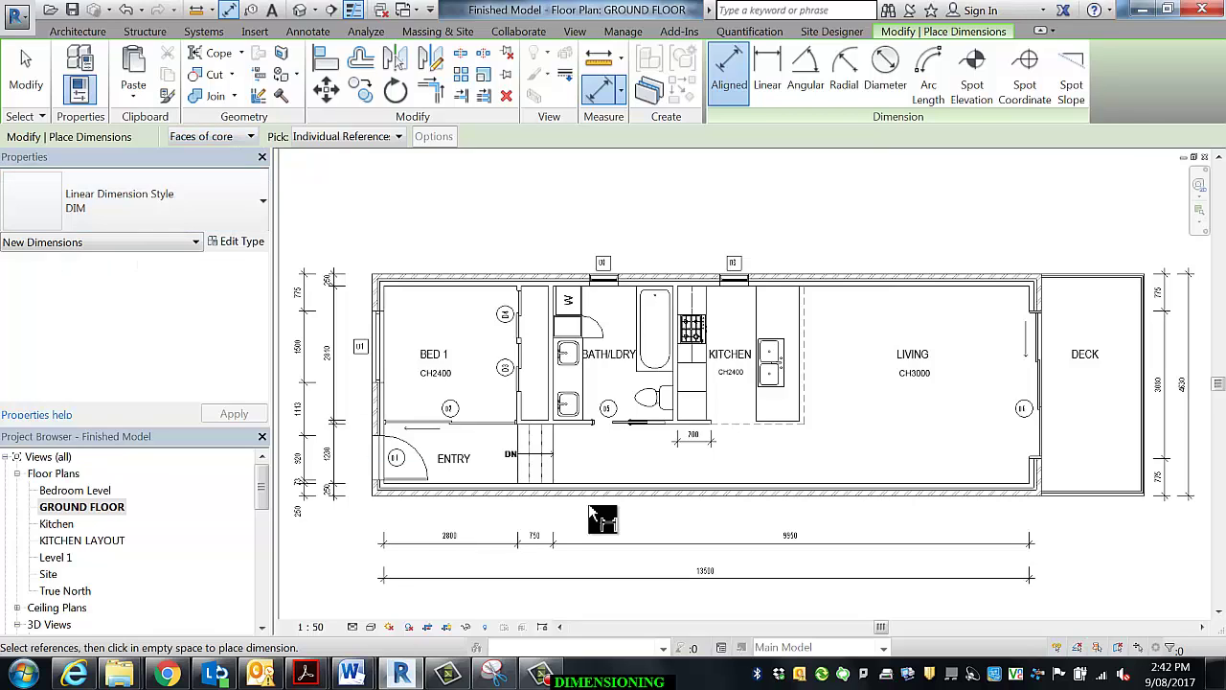
middle_click_drag(590, 341, 602, 308)
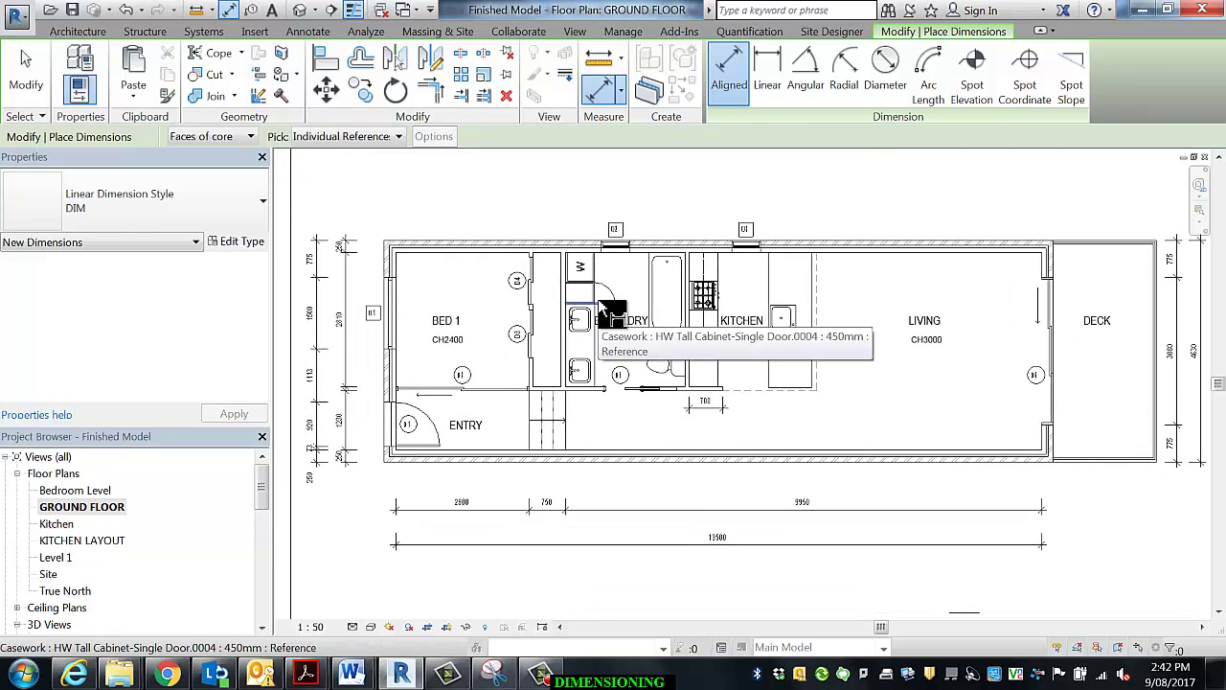
key("Escape")
- Inspect the stud wall between the BATH/LDRY and the KITCHEN up close
scroll(559, 312, "up", 4)
scroll(623, 316, "up", 2)
middle_click_drag(745, 323, 356, 438)
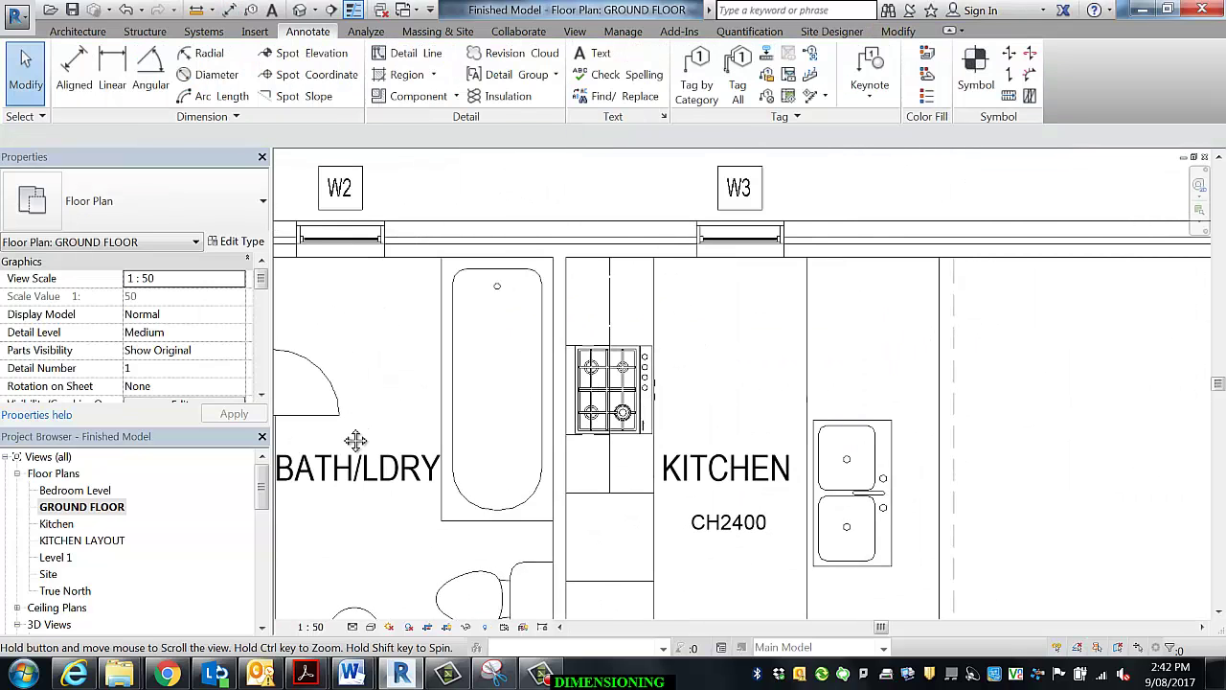
left_click(560, 465)
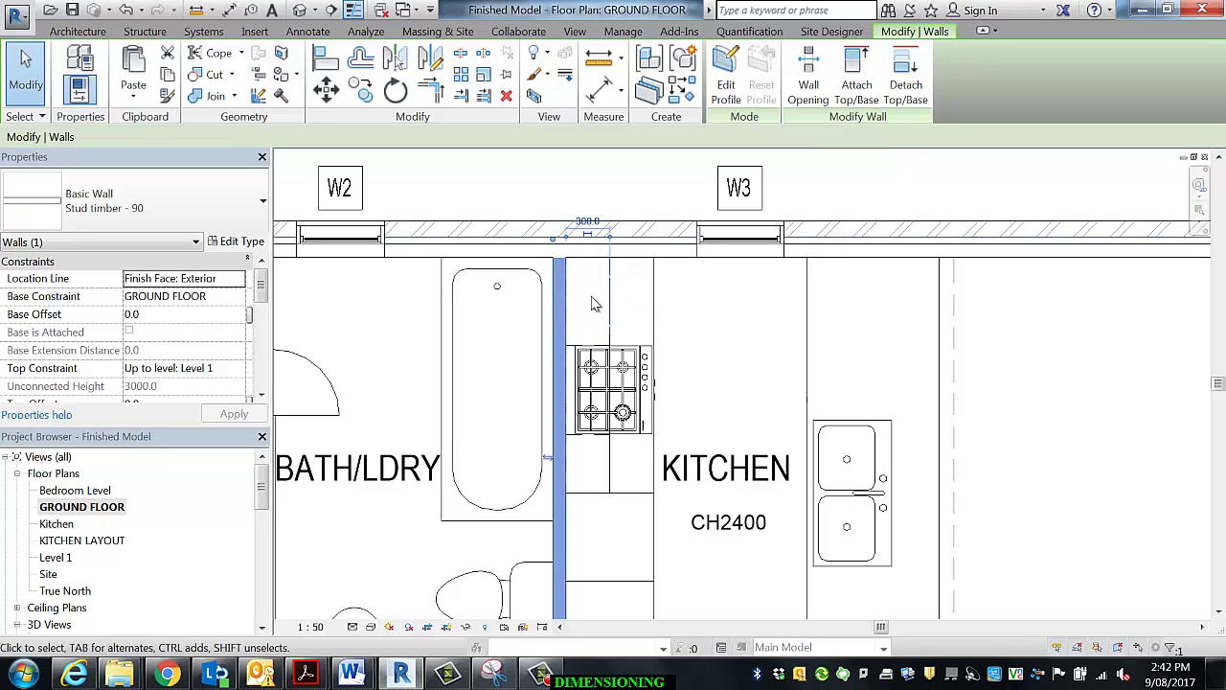
key("Escape")
left_click(562, 297)
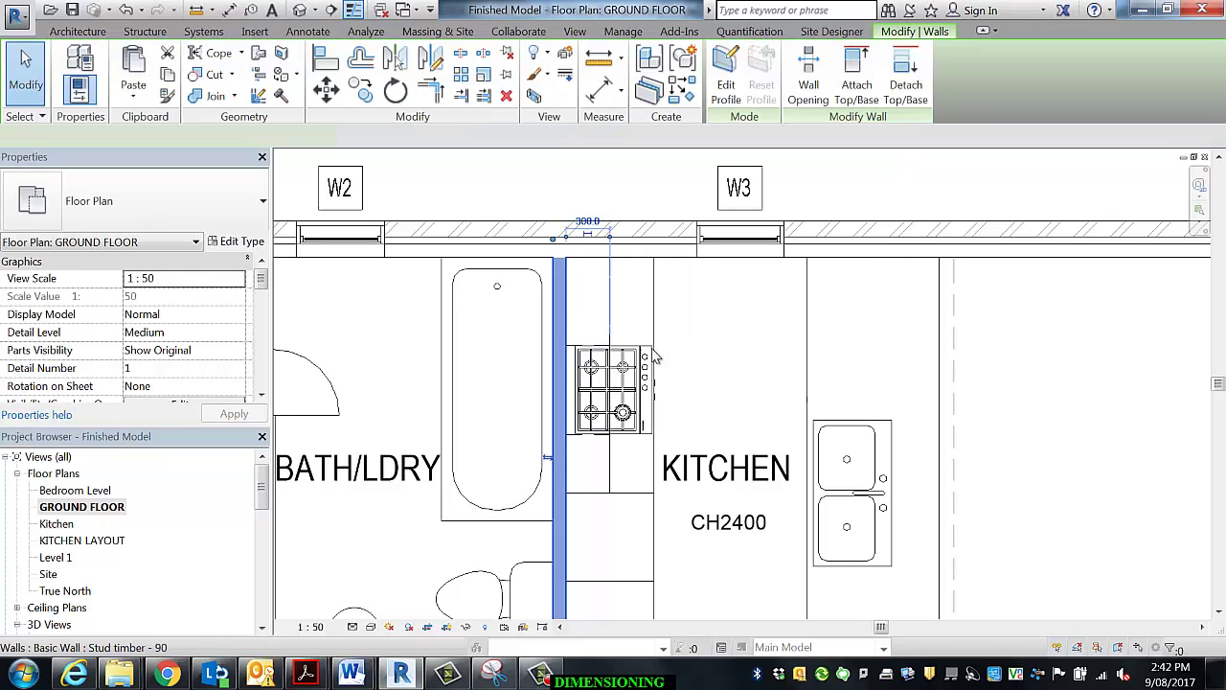
key("Escape")
- Begin an aligned dimension string through both faces of BED 1's exterior end wall and both faces of each wardrobe wall
scroll(705, 349, "down", 3)
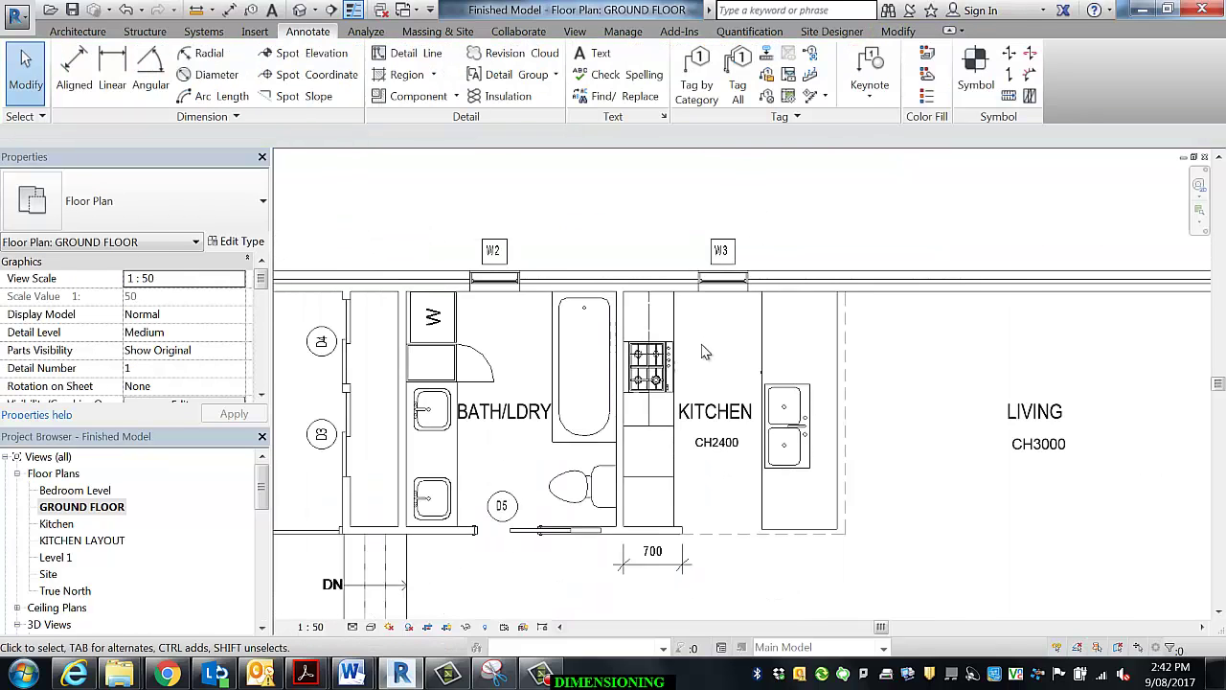
middle_click_drag(706, 352, 968, 327)
middle_click_drag(544, 347, 523, 325)
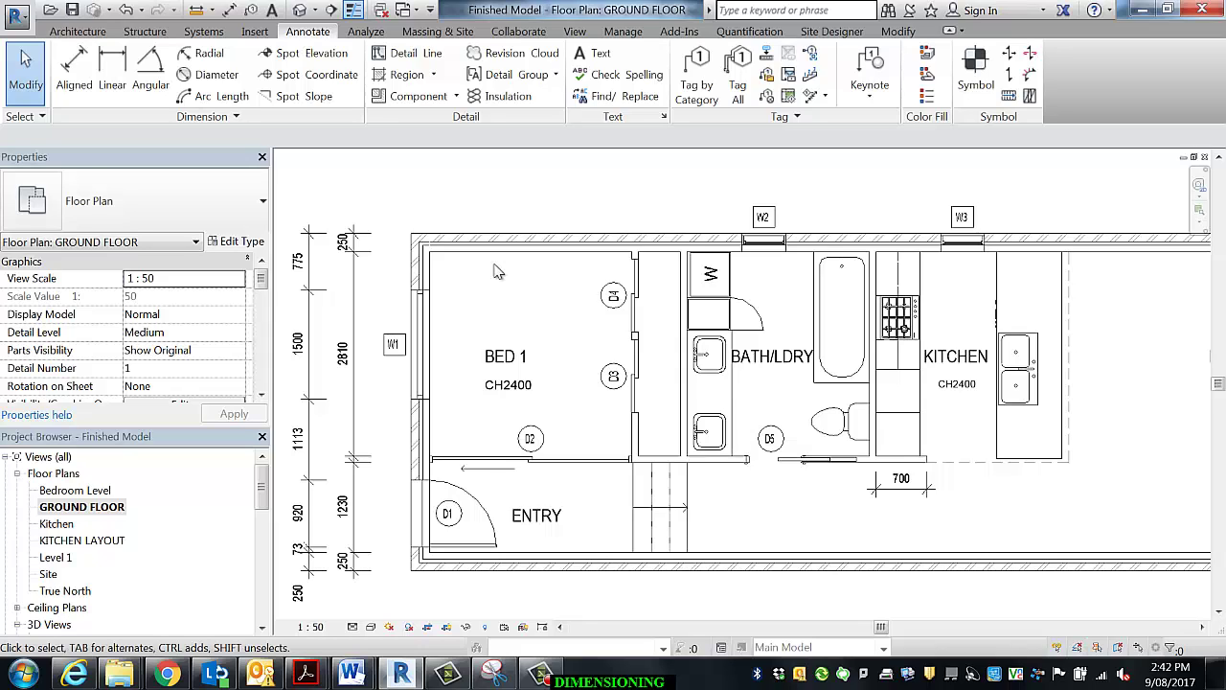
middle_click_drag(689, 401, 615, 410)
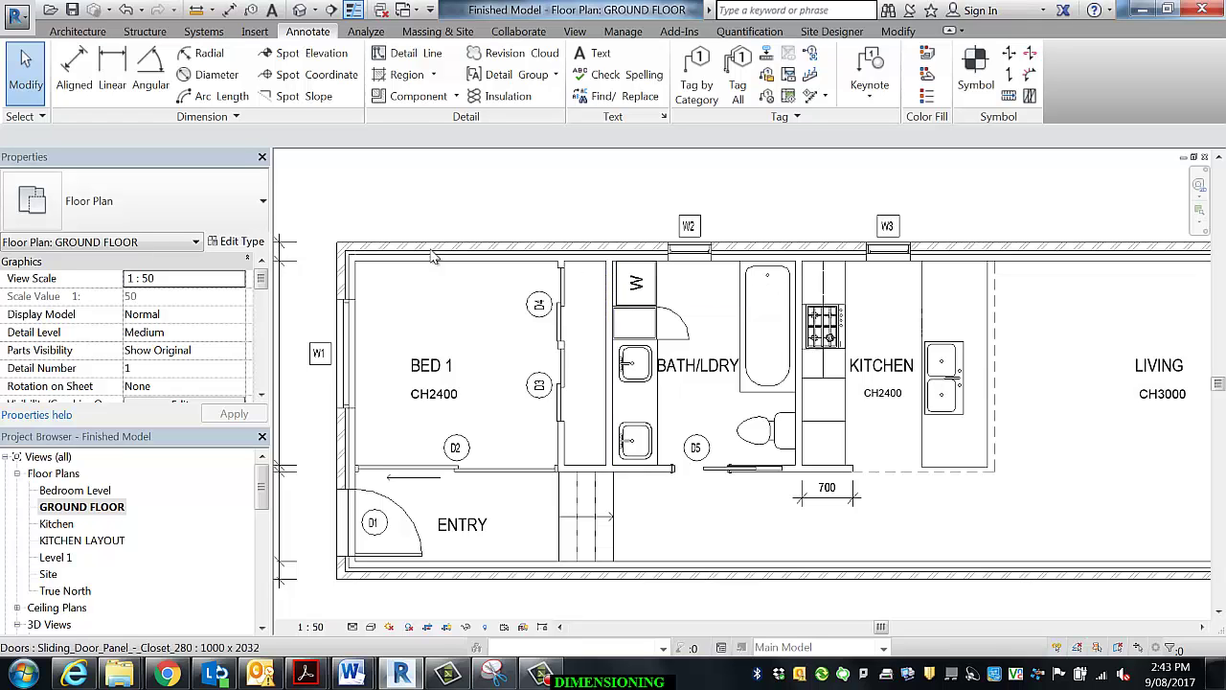
middle_click_drag(474, 204, 472, 217)
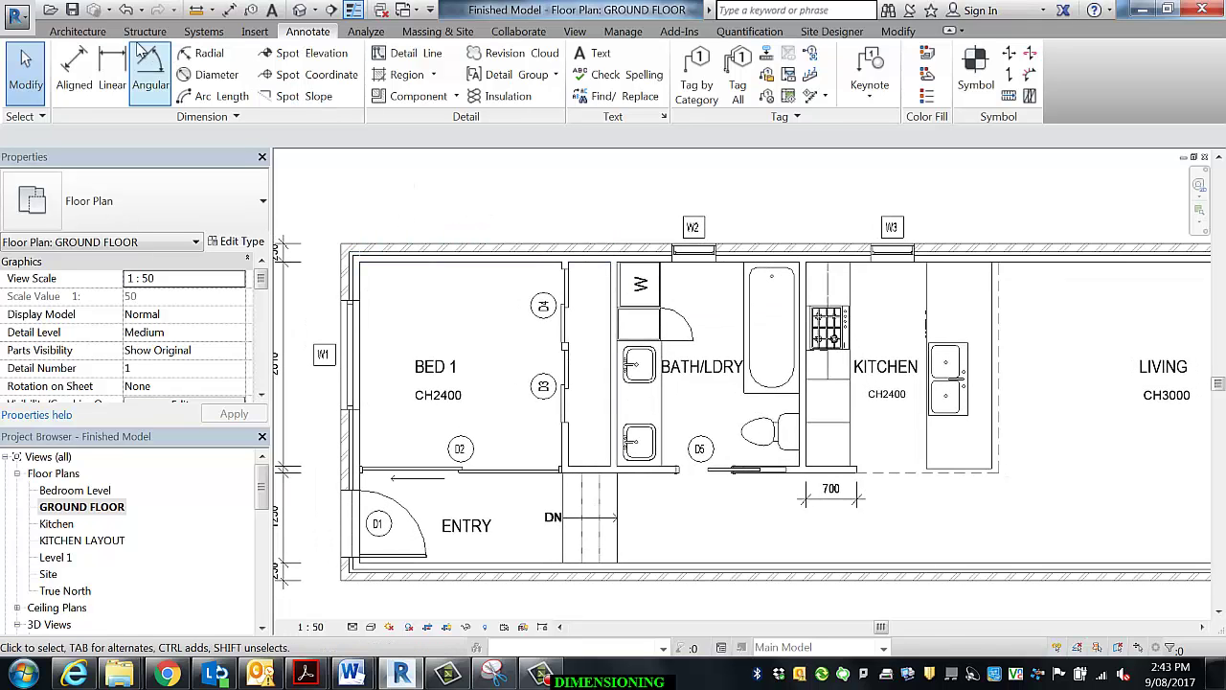
left_click(74, 69)
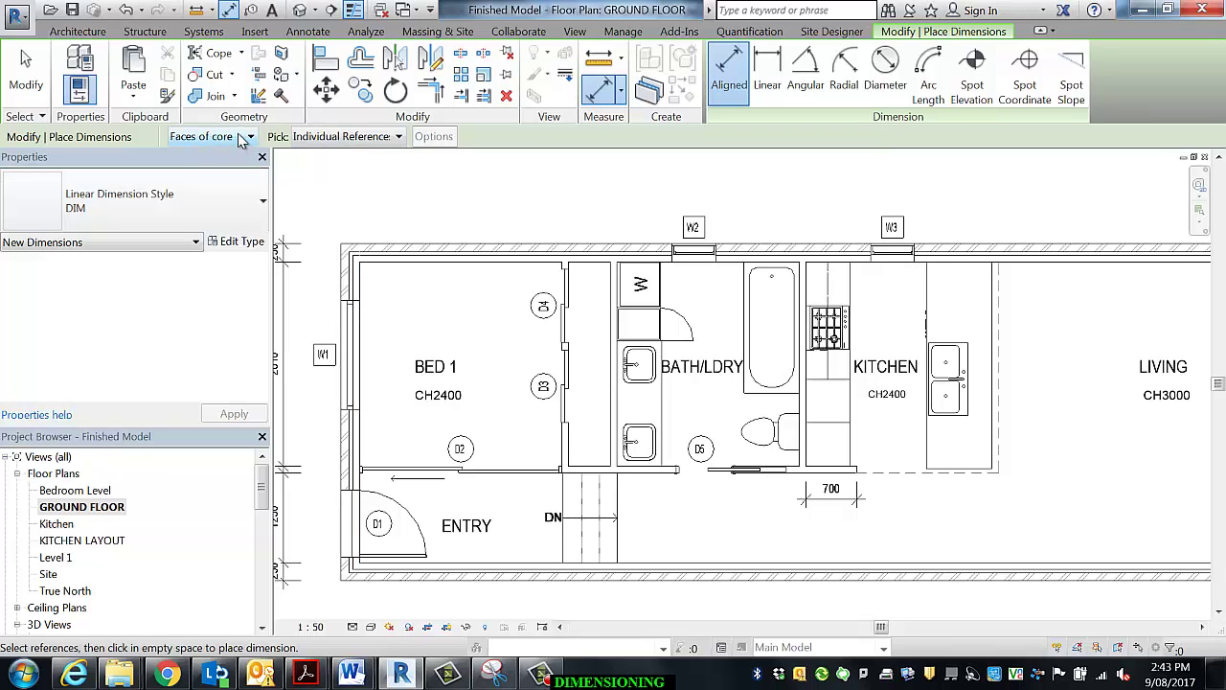
left_click(345, 279)
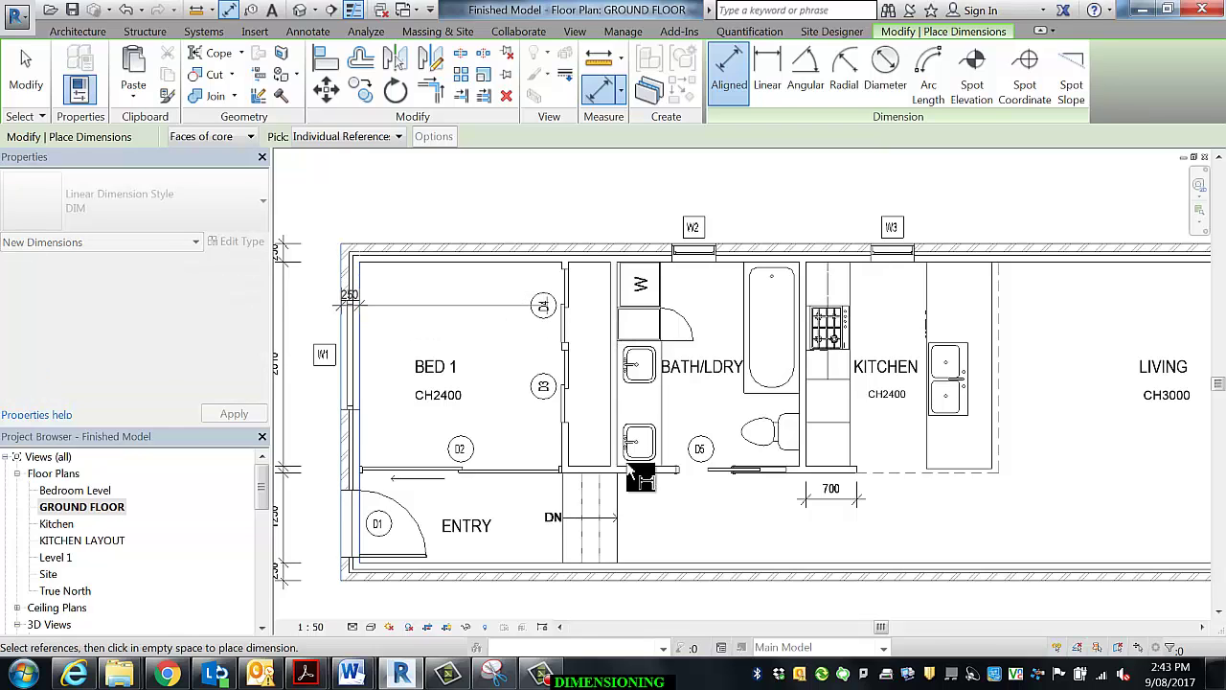
scroll(565, 459, "up", 4)
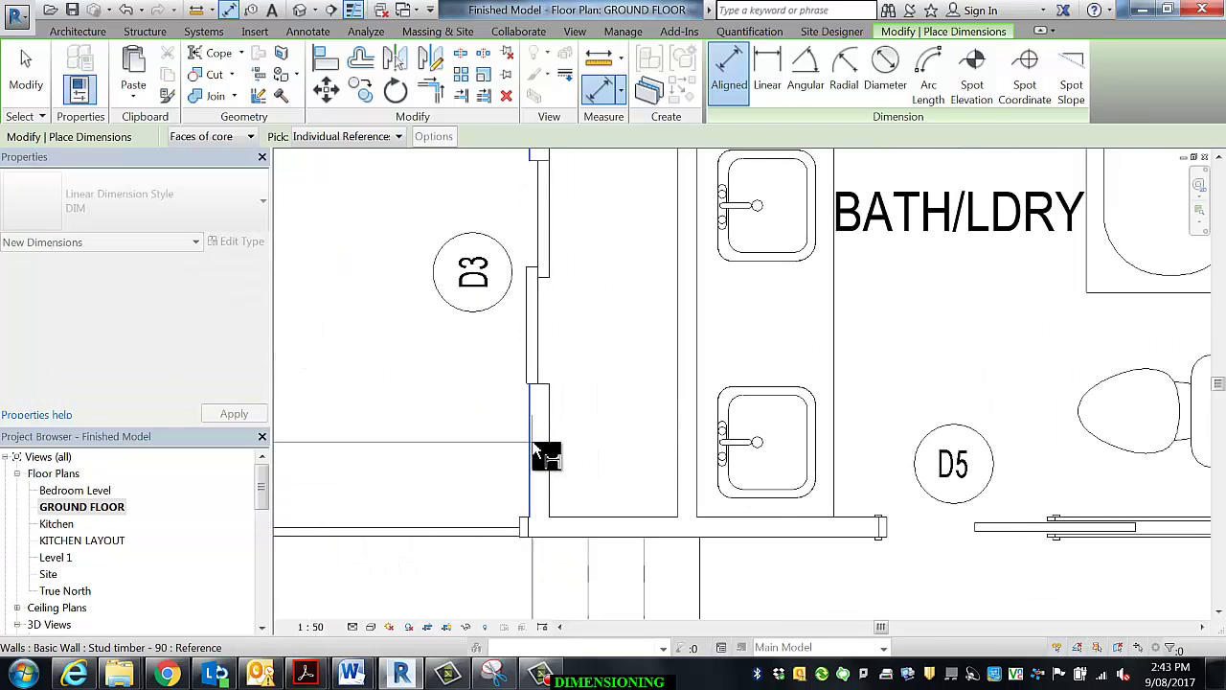
left_click(551, 459)
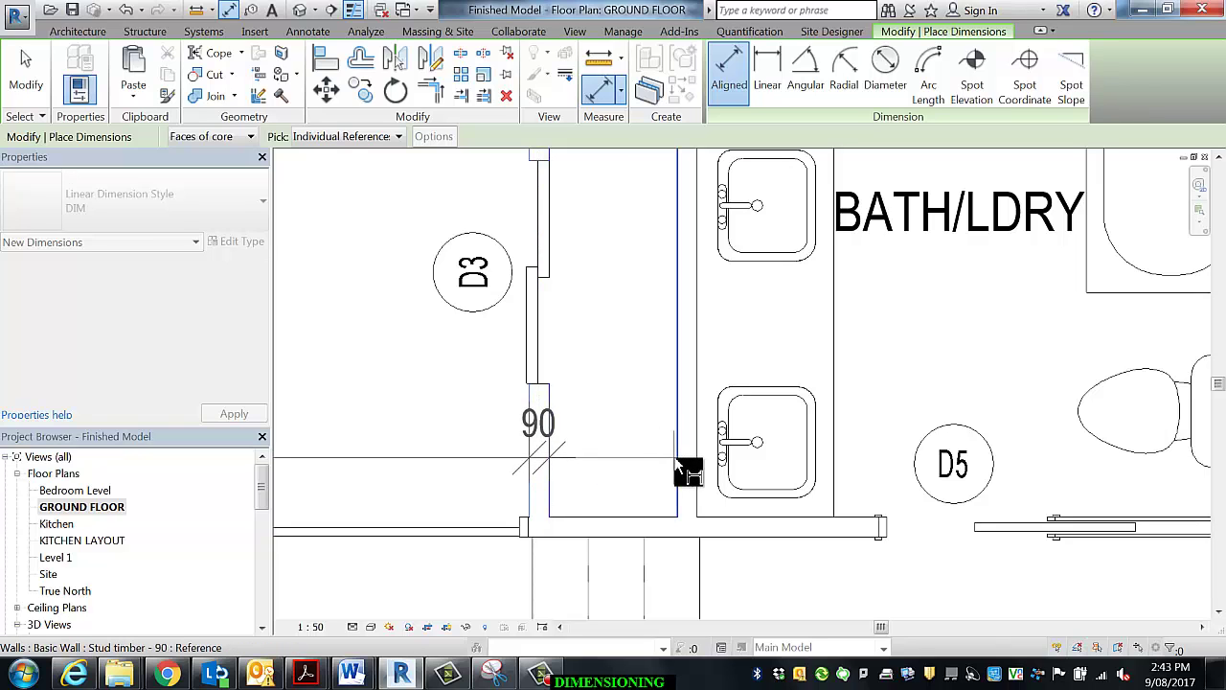
left_click(679, 464)
left_click(711, 474)
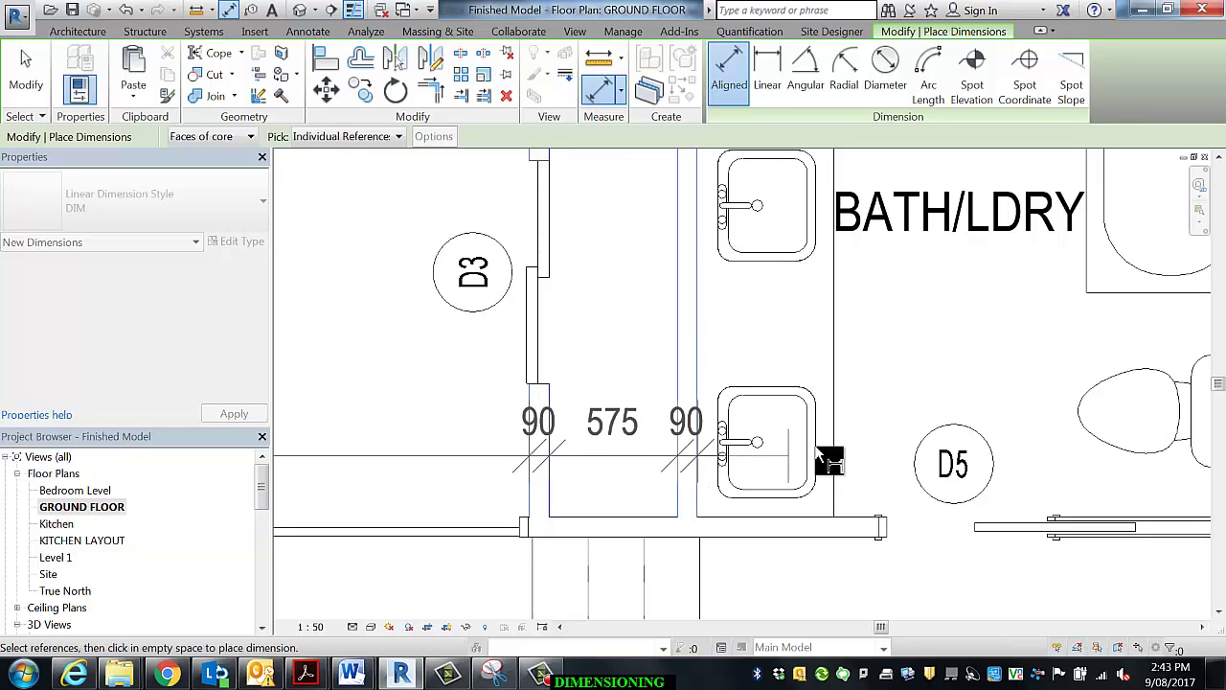
- Extend the dimension string to both faces of the bathroom/kitchen wall and place it above the plan, clear of the window tags
scroll(829, 457, "down", 3)
middle_click_drag(1010, 466, 495, 460)
scroll(495, 460, "up", 3)
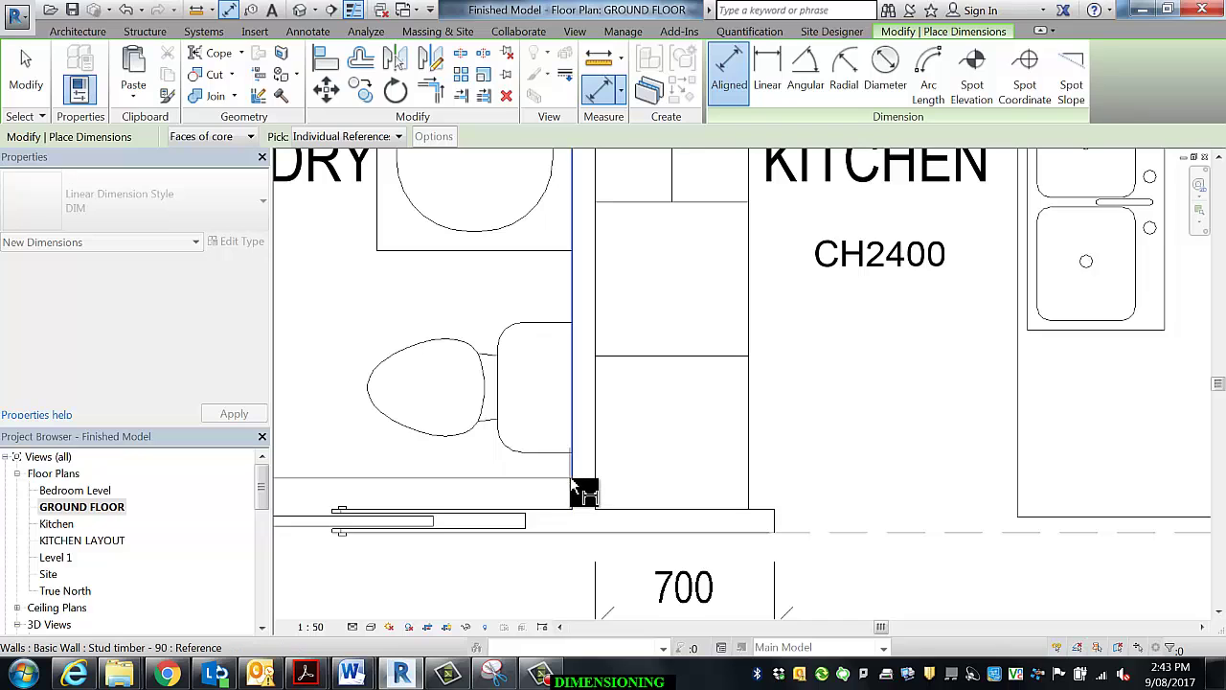
left_click(606, 491)
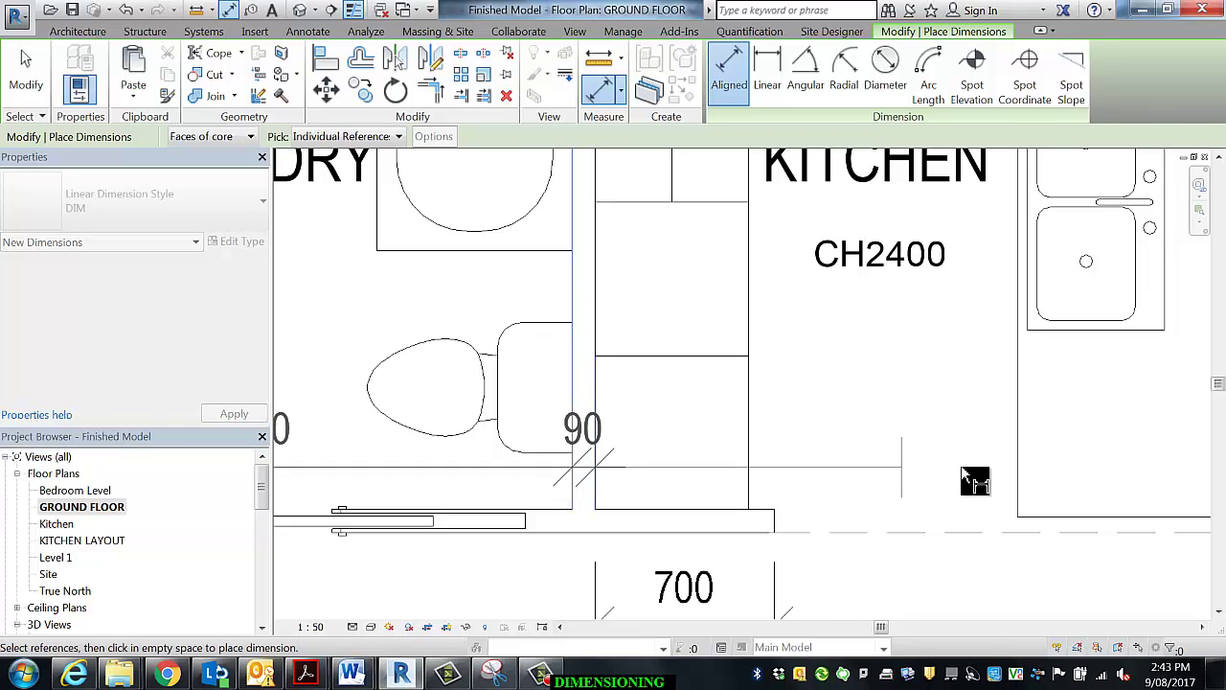
middle_click_drag(920, 482, 512, 487)
scroll(717, 492, "down", 5)
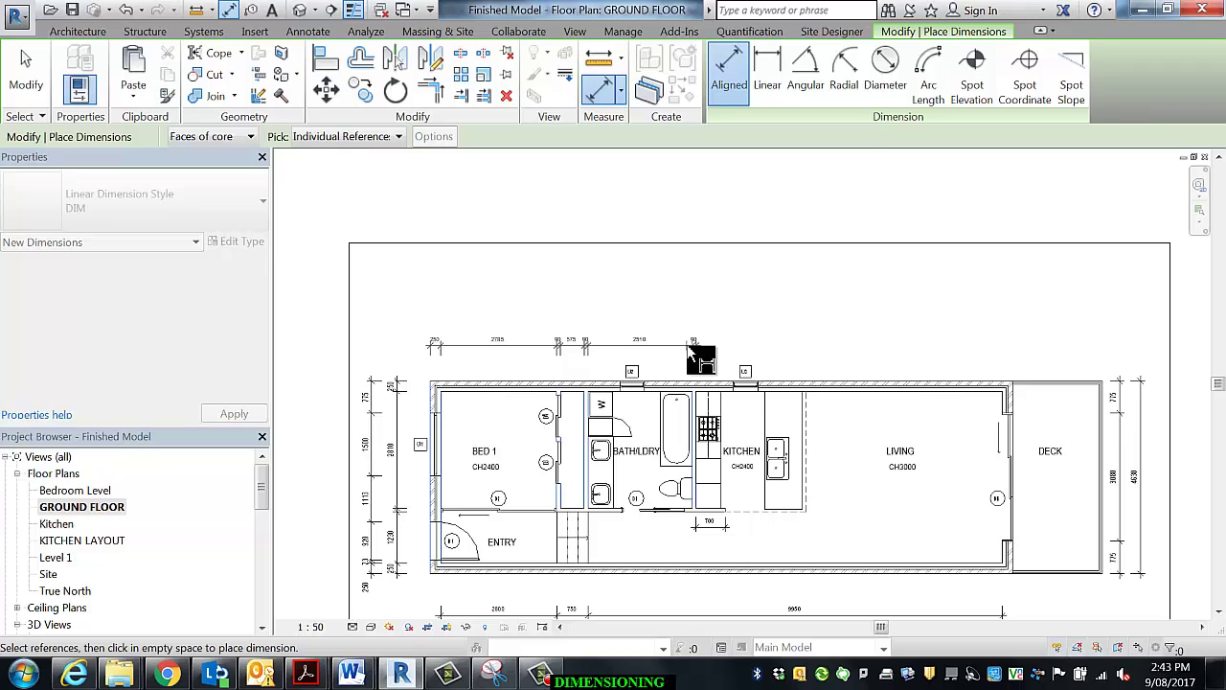
left_click(692, 353)
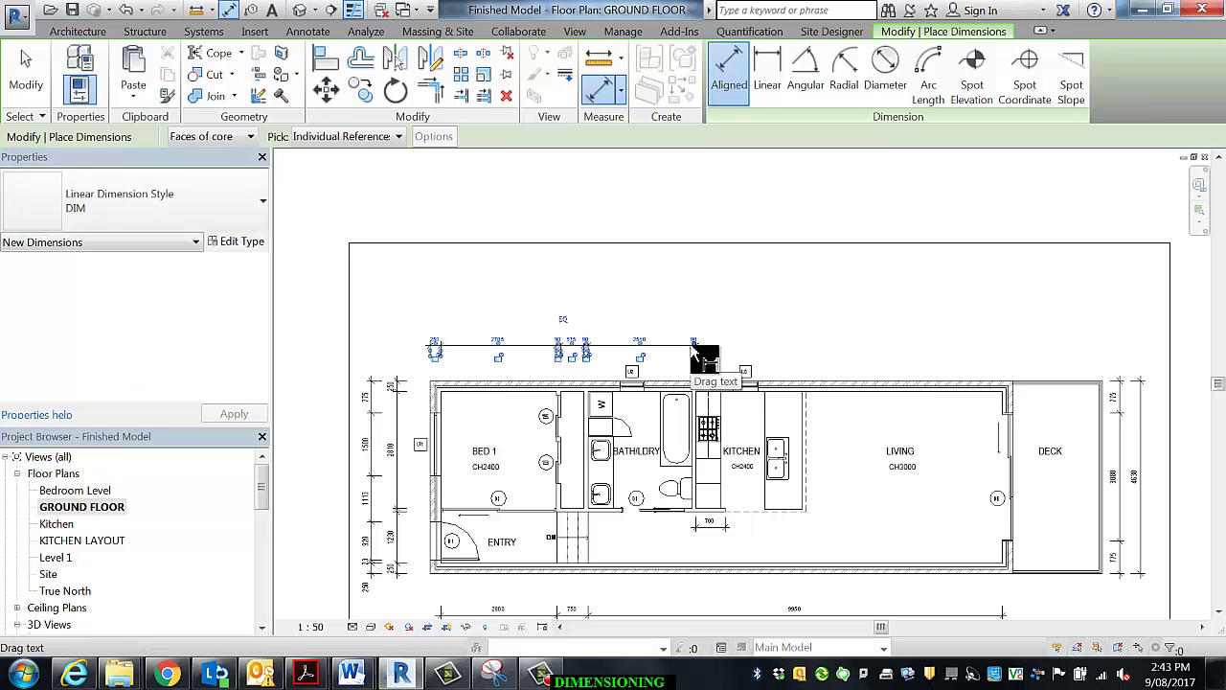
key("Escape")
key("Escape")
- Set the Aligned dimension to pick Entire Walls, with Intersecting Walls enabled in the auto dimension options
scroll(612, 501, "up", 3)
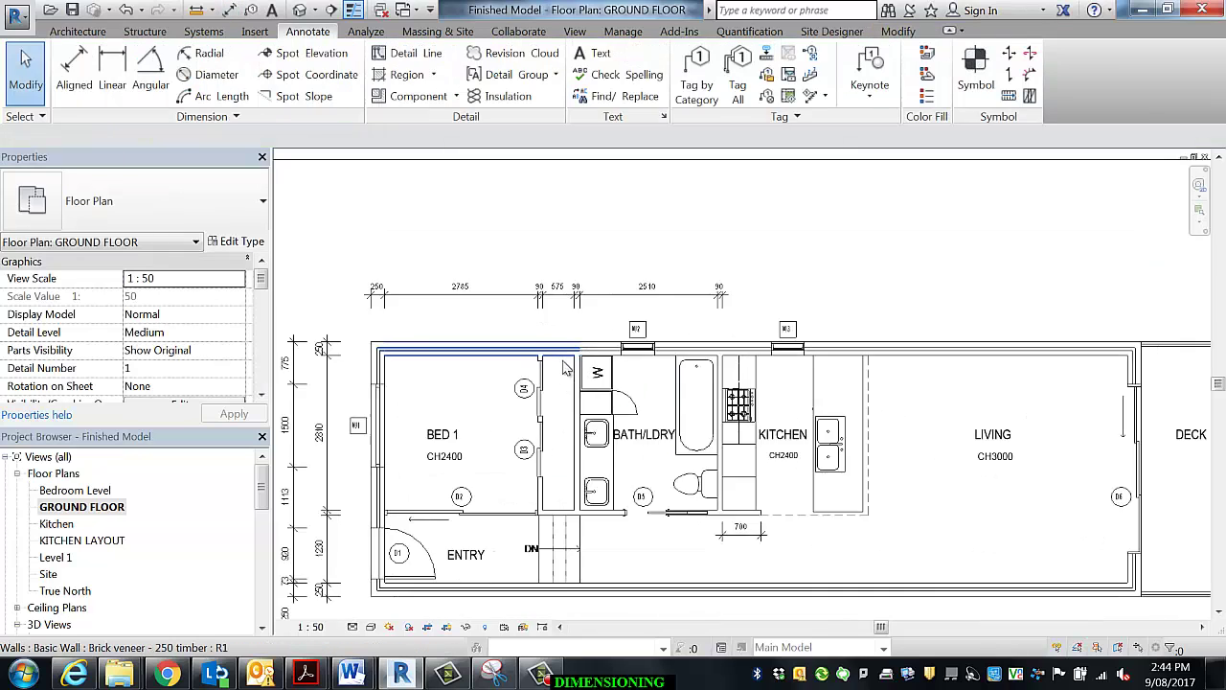
scroll(420, 333, "up", 2)
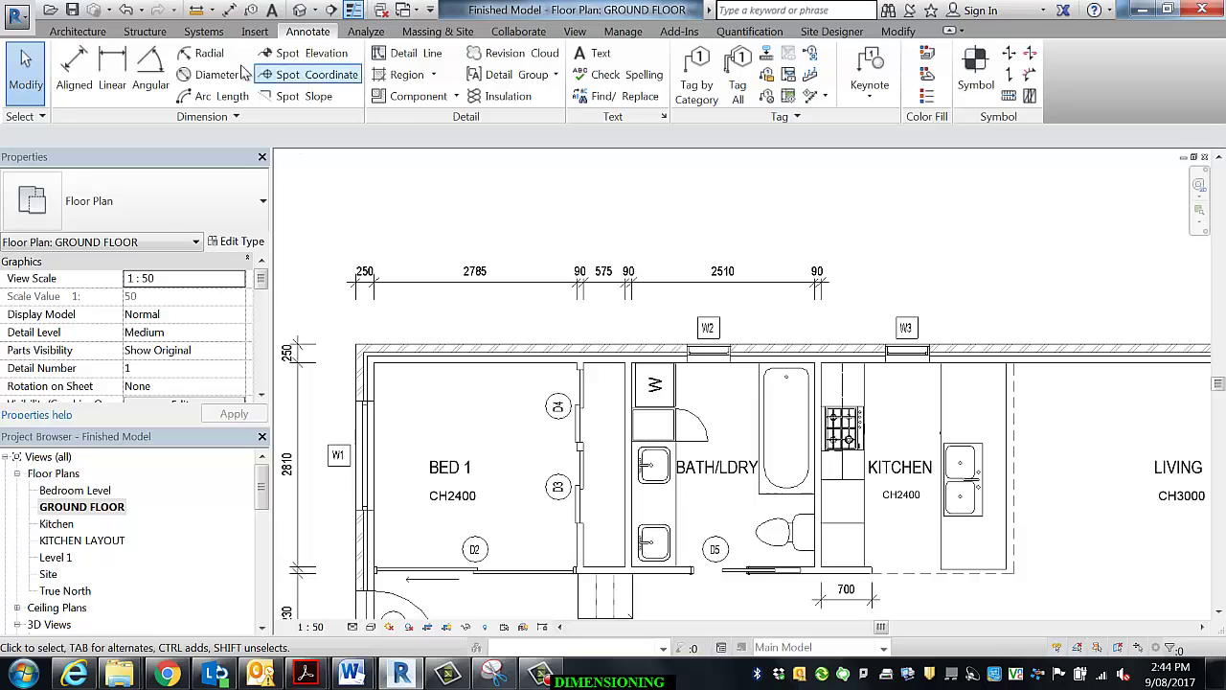
left_click(74, 69)
left_click(381, 137)
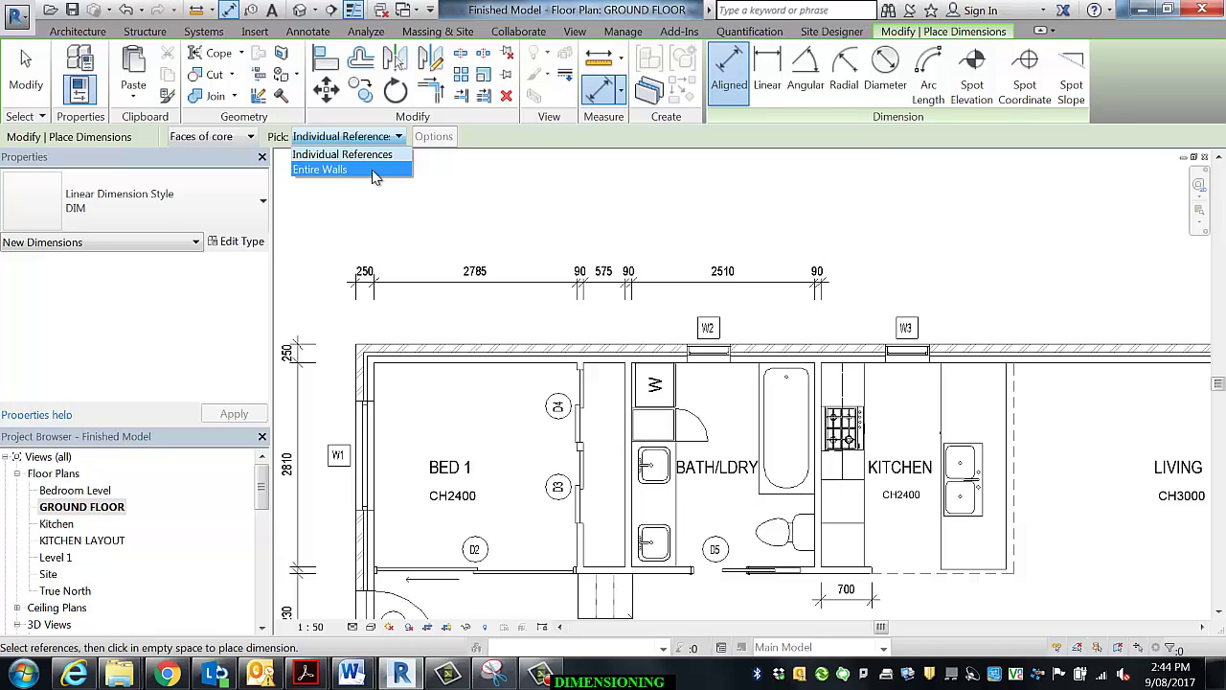
left_click(326, 170)
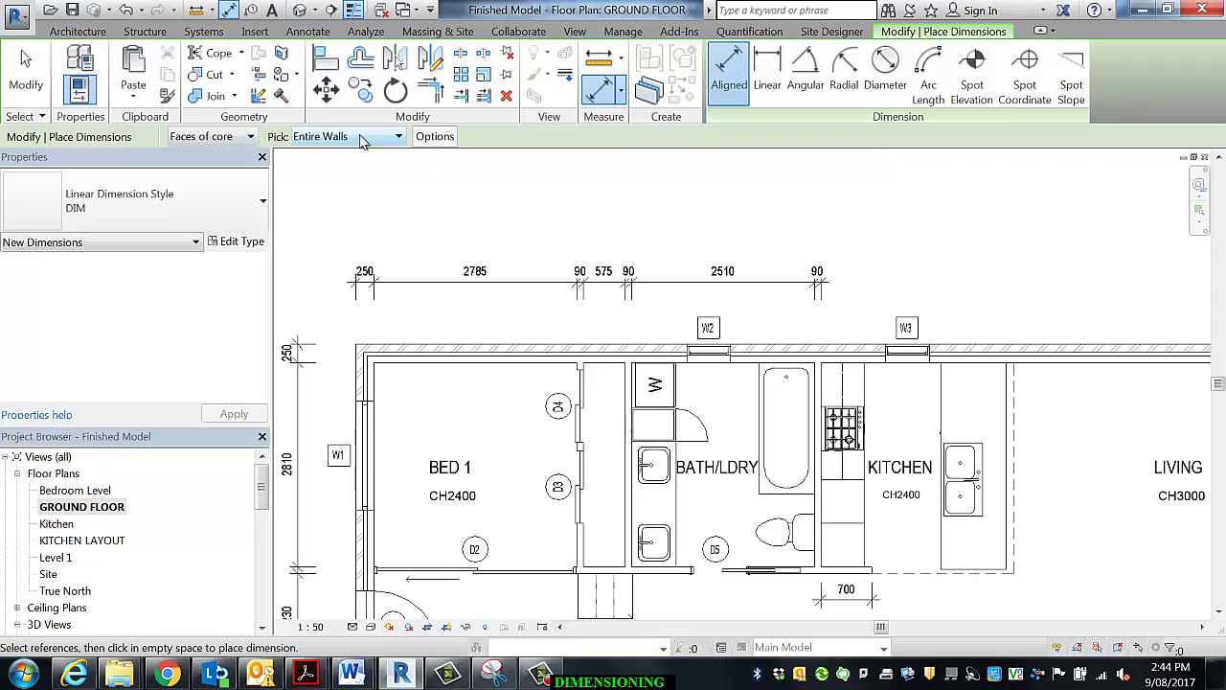
left_click(434, 137)
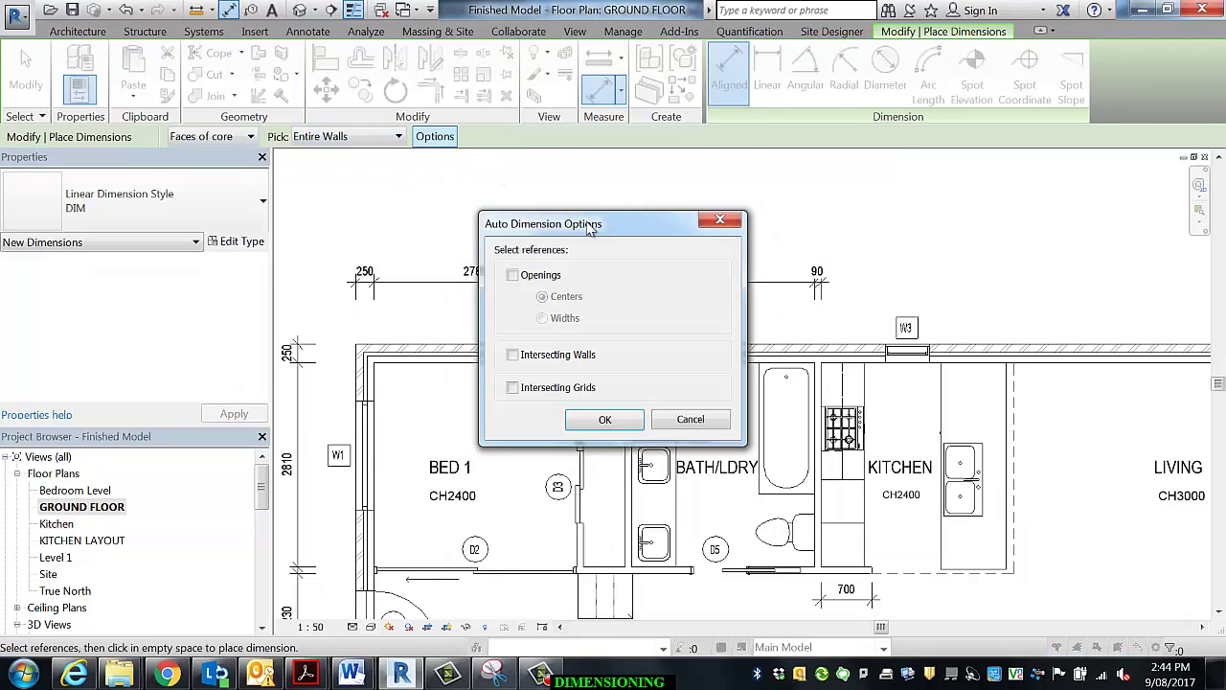
left_click_drag(588, 224, 743, 67)
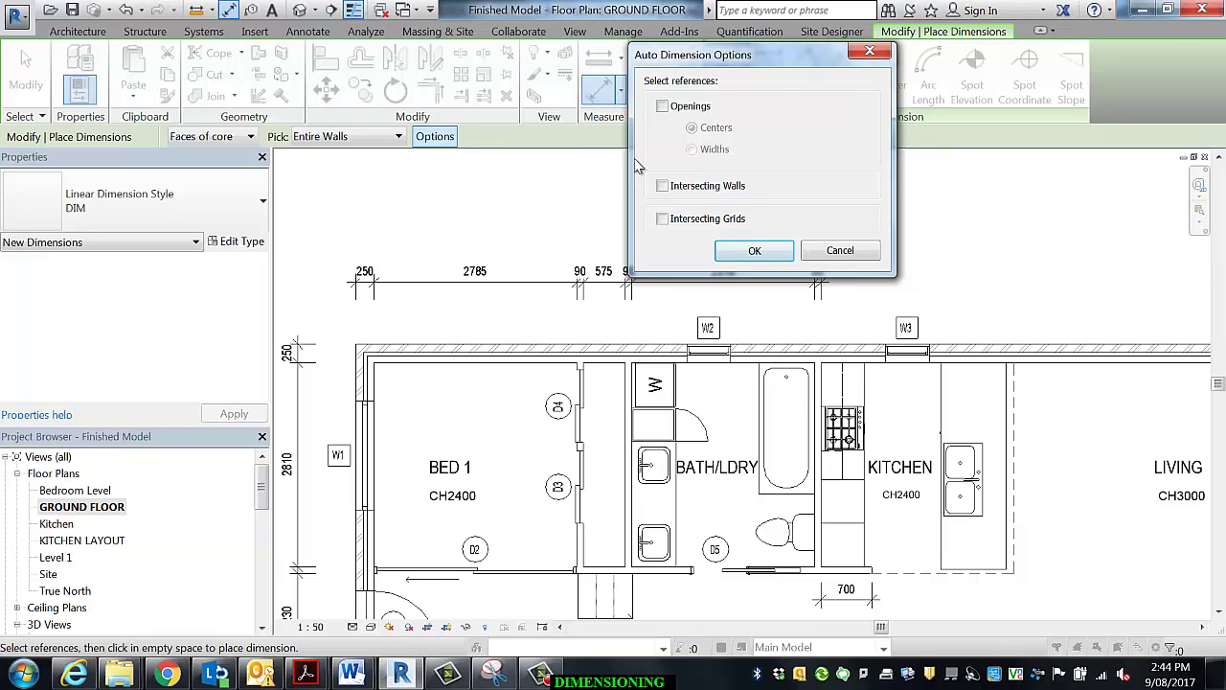
left_click(662, 186)
left_click(754, 251)
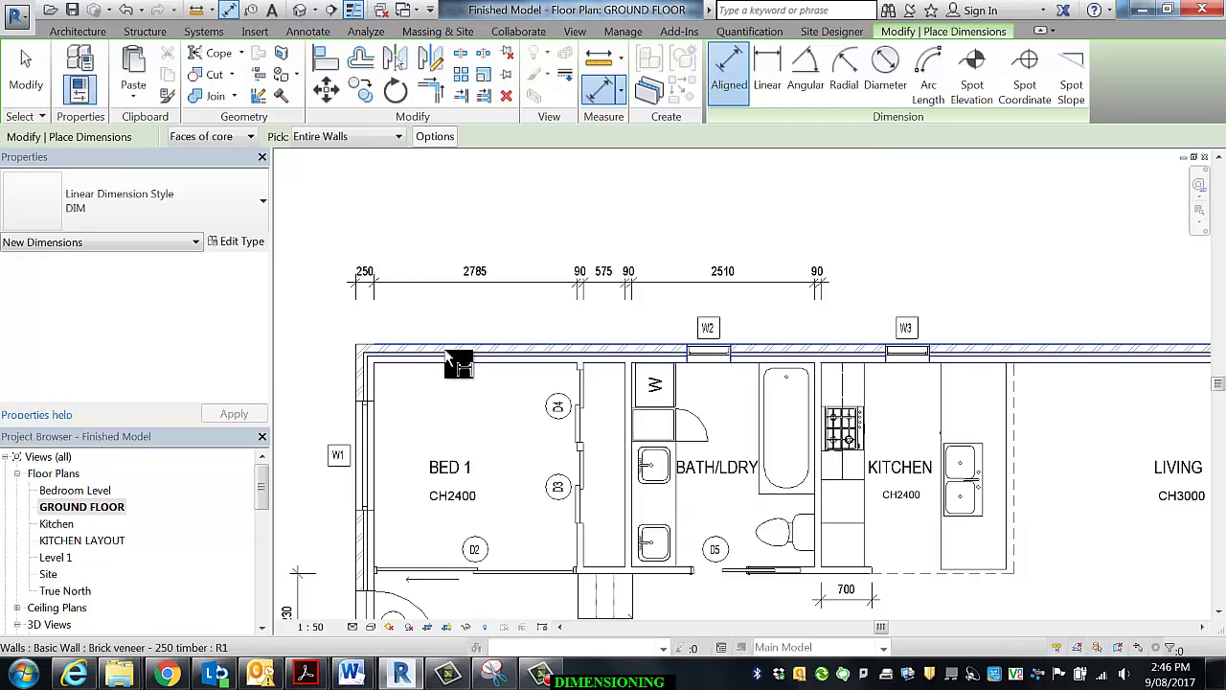
- Auto-dimension the brick veneer exterior wall containing windows W2 and W3, placing the string above the existing wall dimensions
scroll(351, 342, "down", 3)
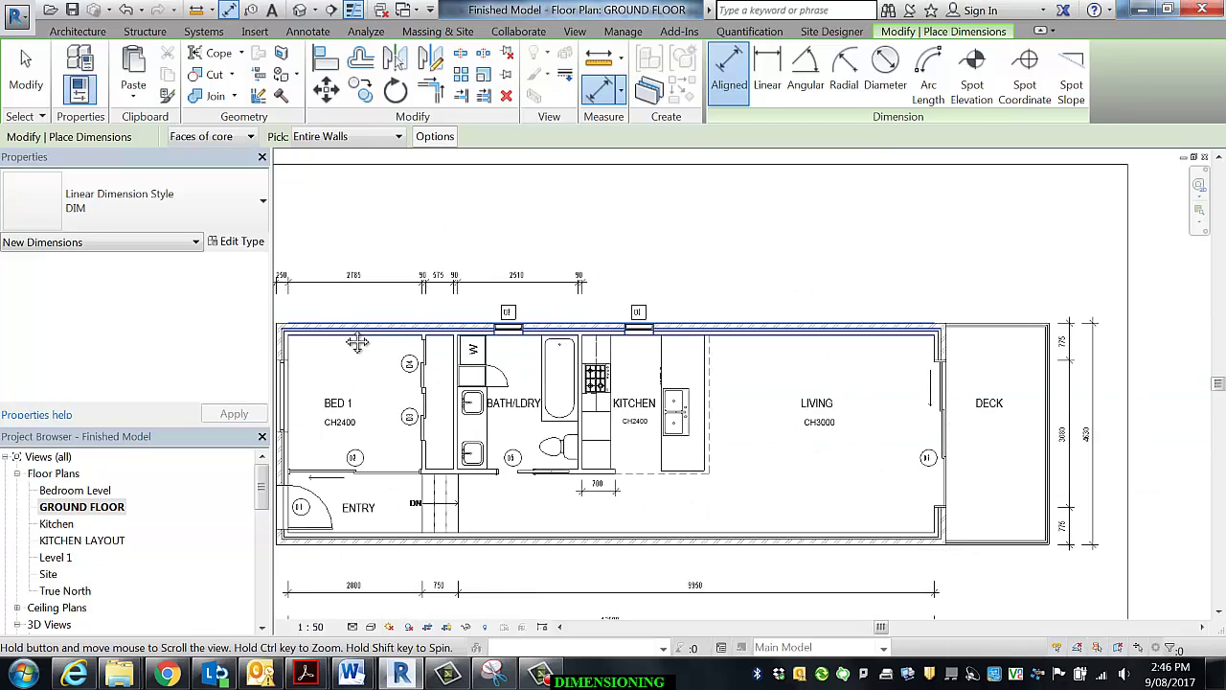
middle_click_drag(347, 332, 430, 315)
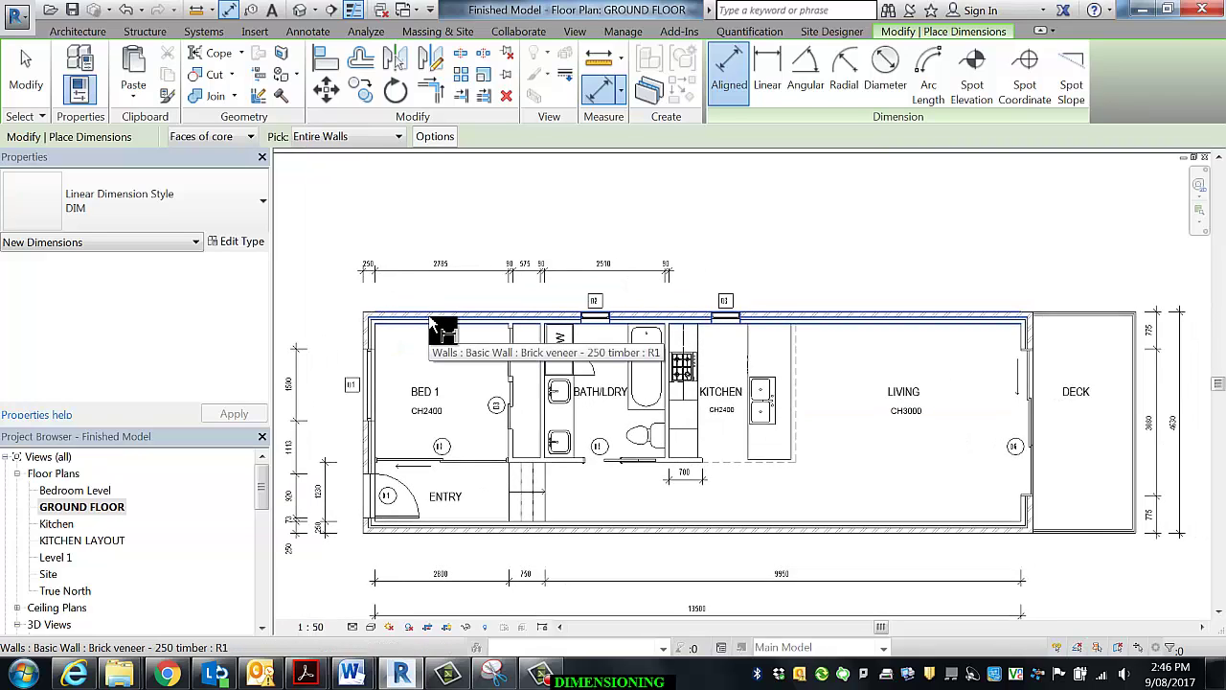
left_click(433, 328)
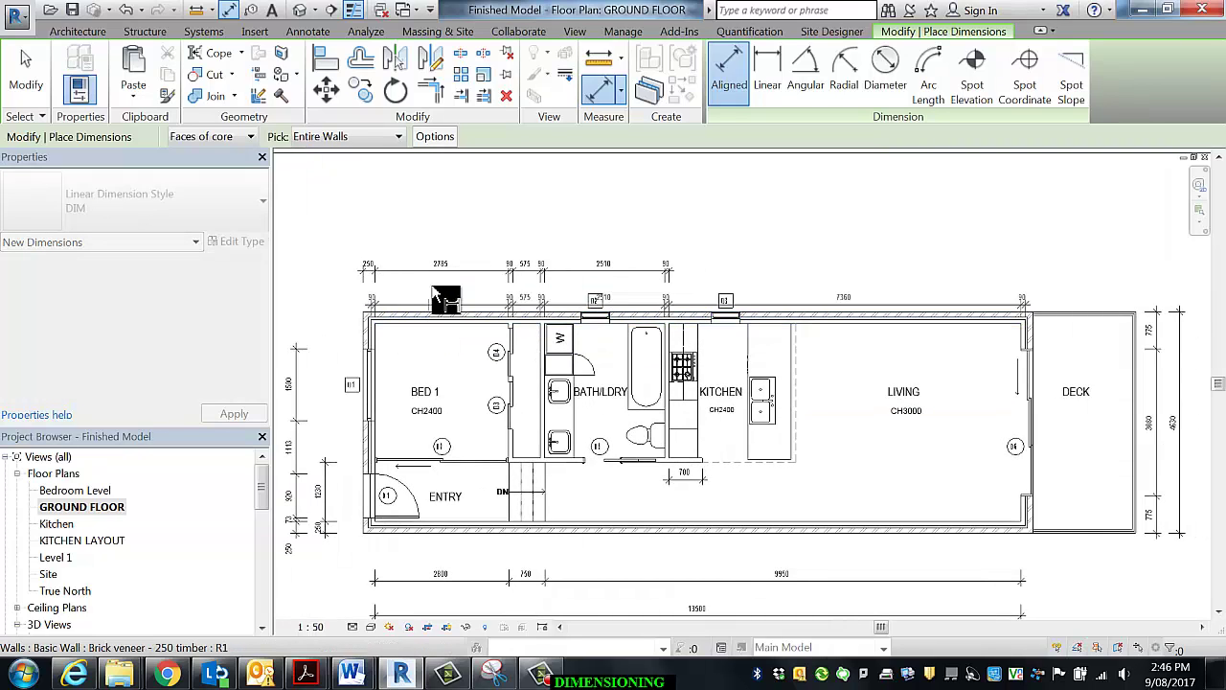
left_click(455, 244)
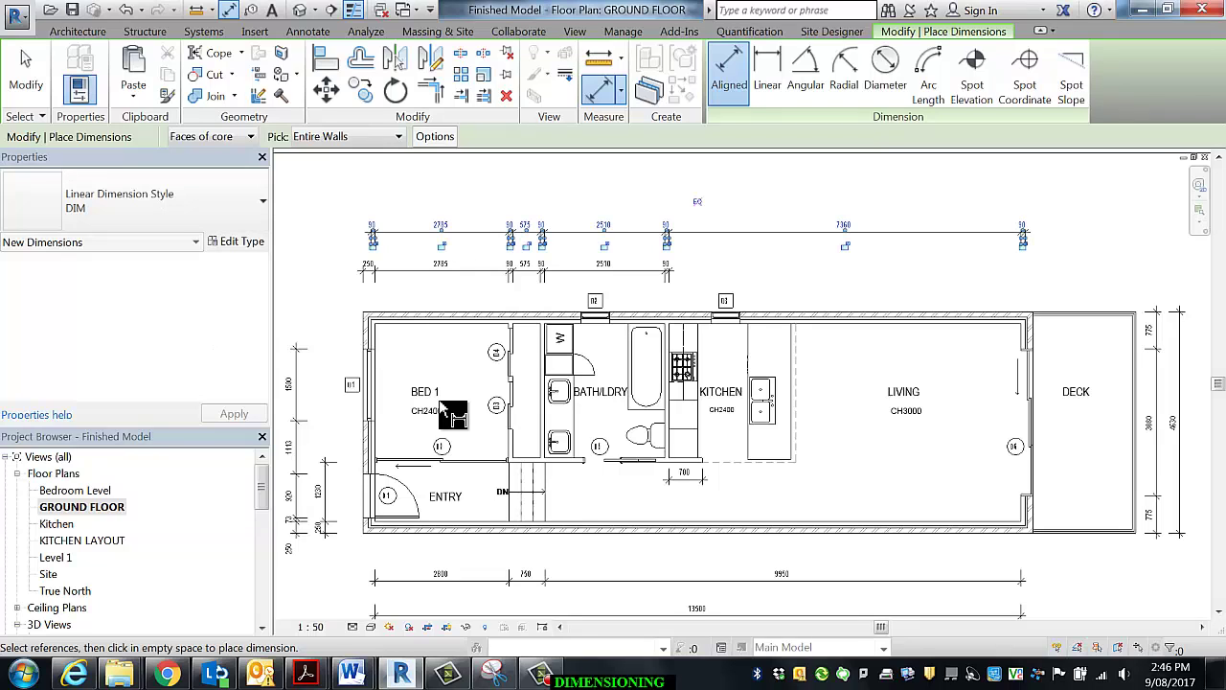
key("Escape")
key("Escape")
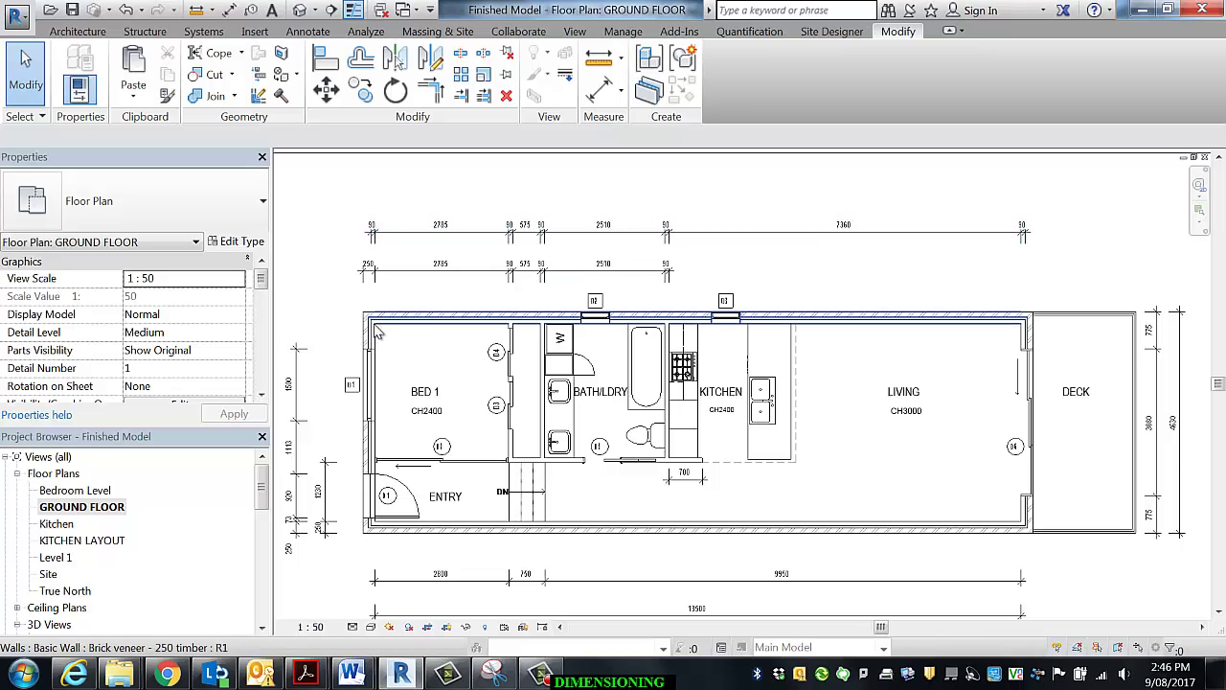
left_click(434, 240)
key("Escape")
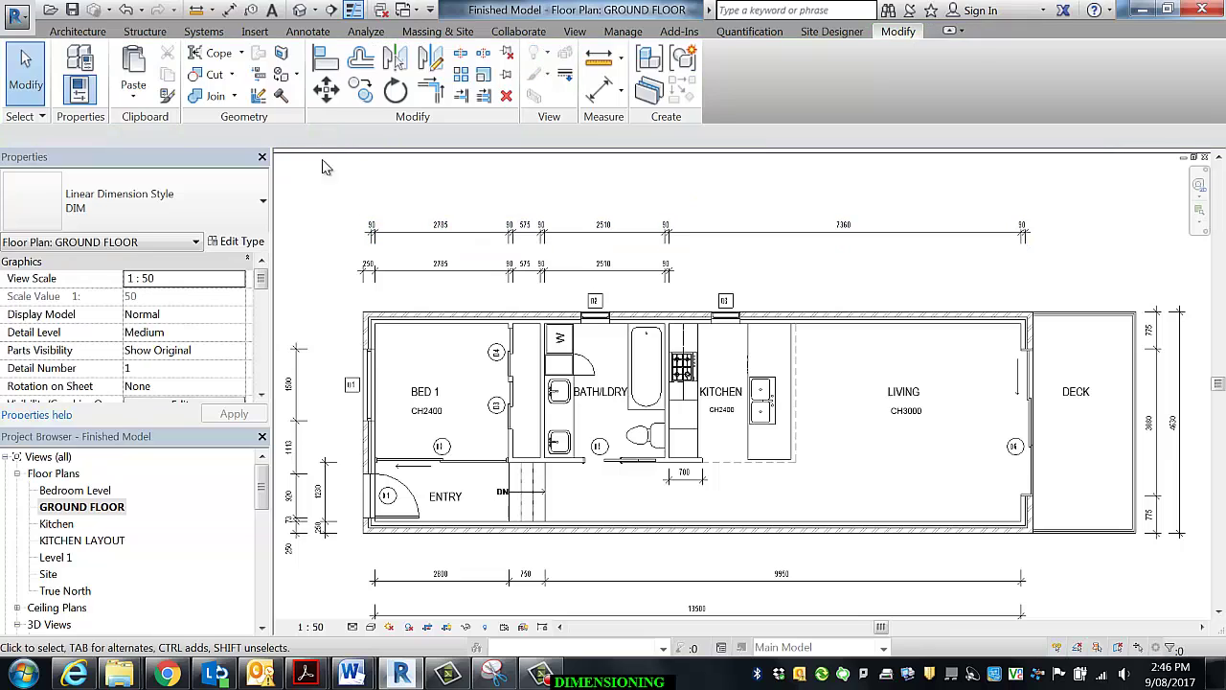
- Try auto-dimensioning the brick veneer exterior wall containing windows W2 and W3 from Wall centerlines with the Aligned dimension
left_click(228, 12)
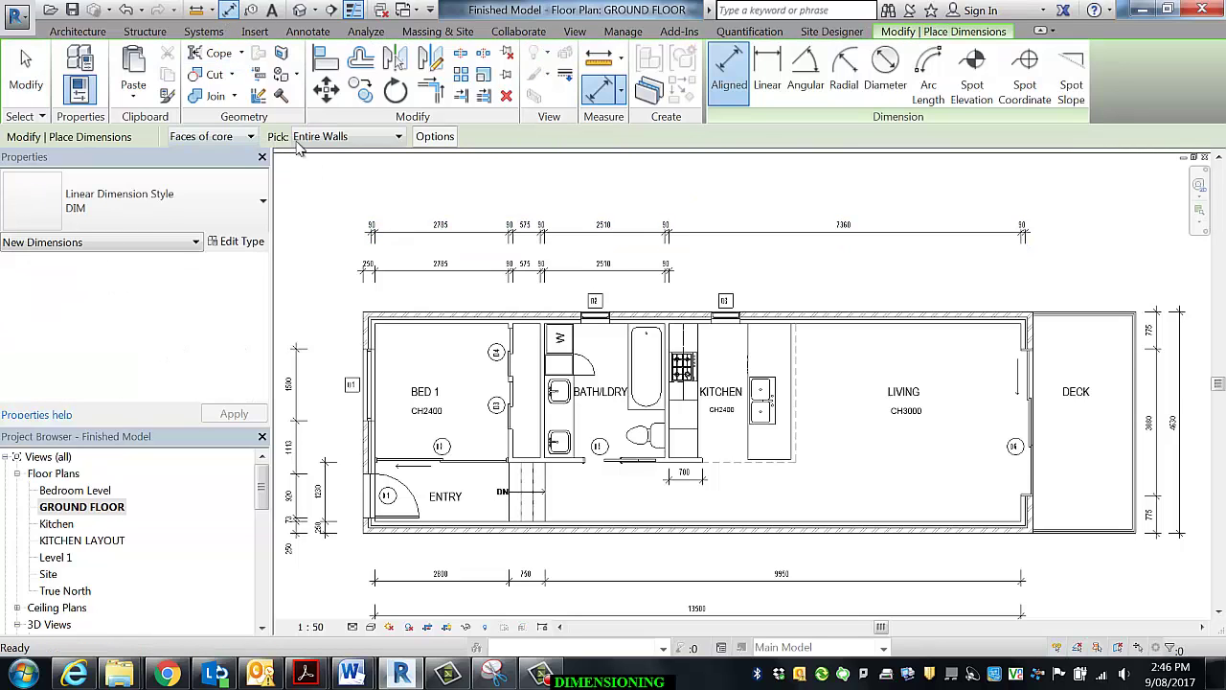
left_click(249, 137)
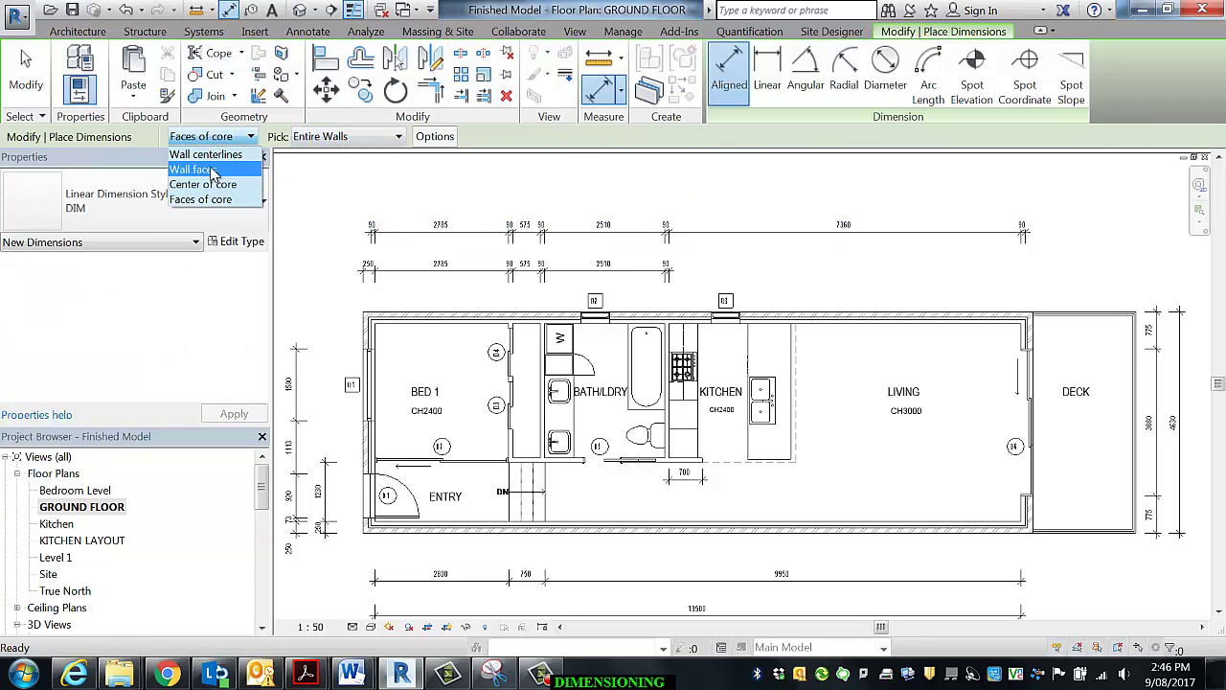
left_click(206, 154)
scroll(402, 349, "up", 2)
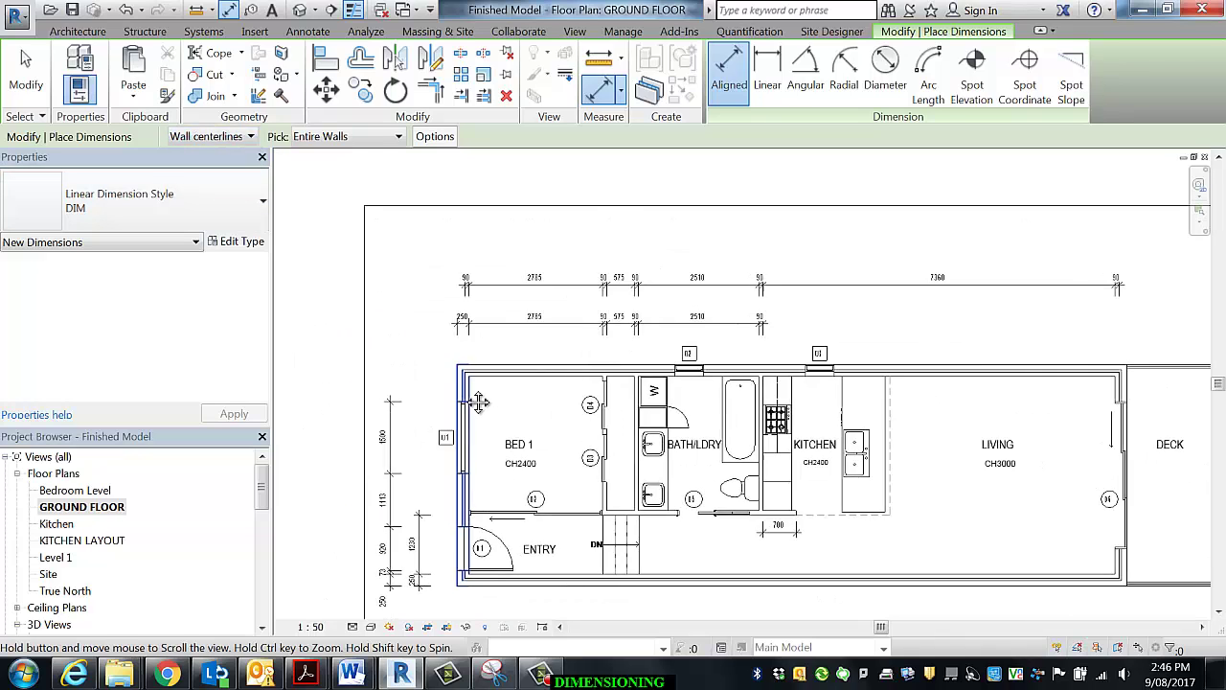
scroll(473, 392, "up", 3)
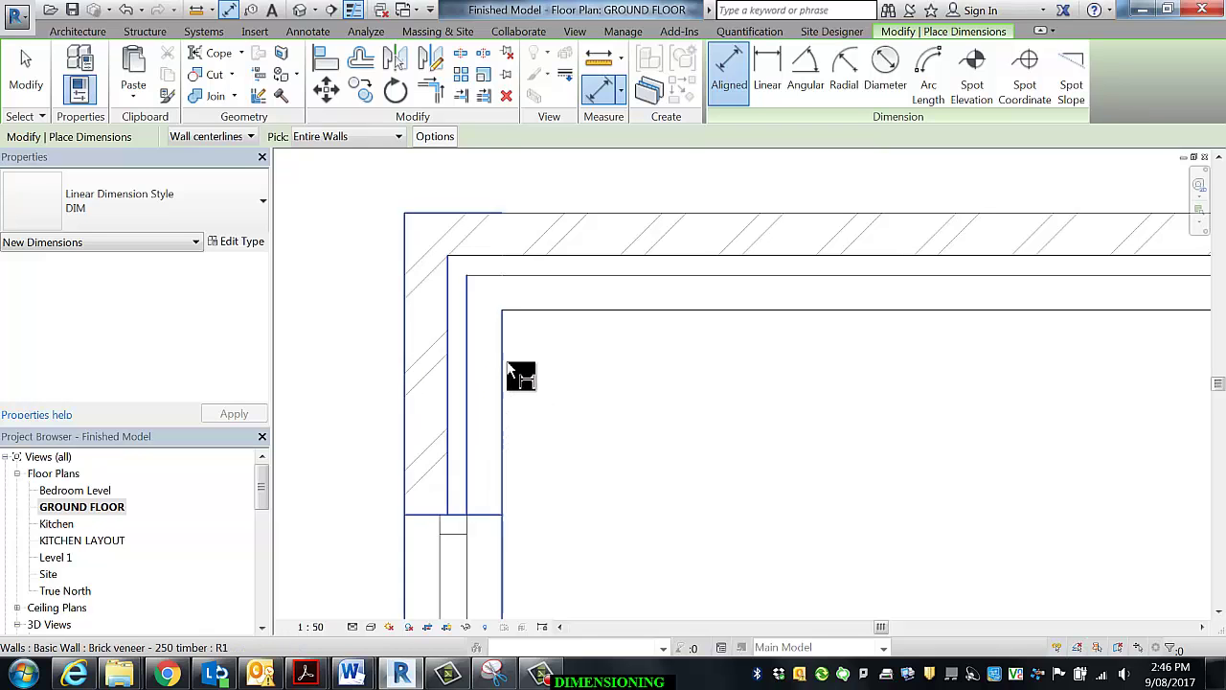
scroll(518, 369, "down", 5)
scroll(383, 311, "down", 3)
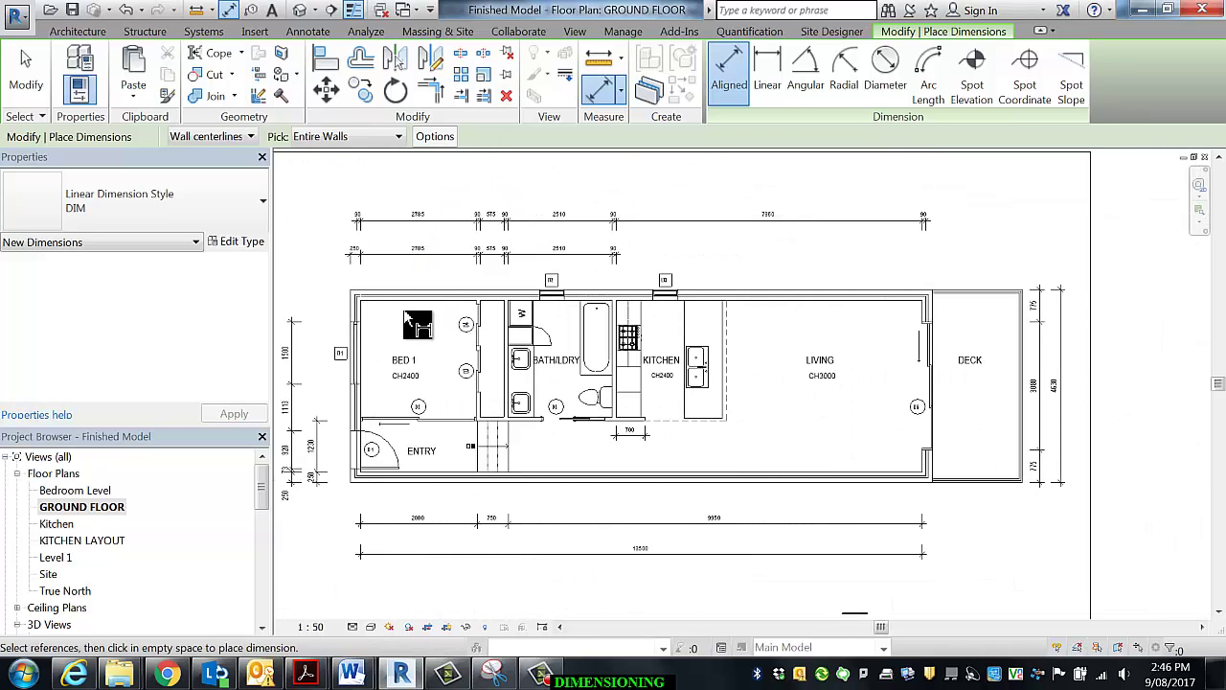
left_click(412, 302)
left_click(425, 199)
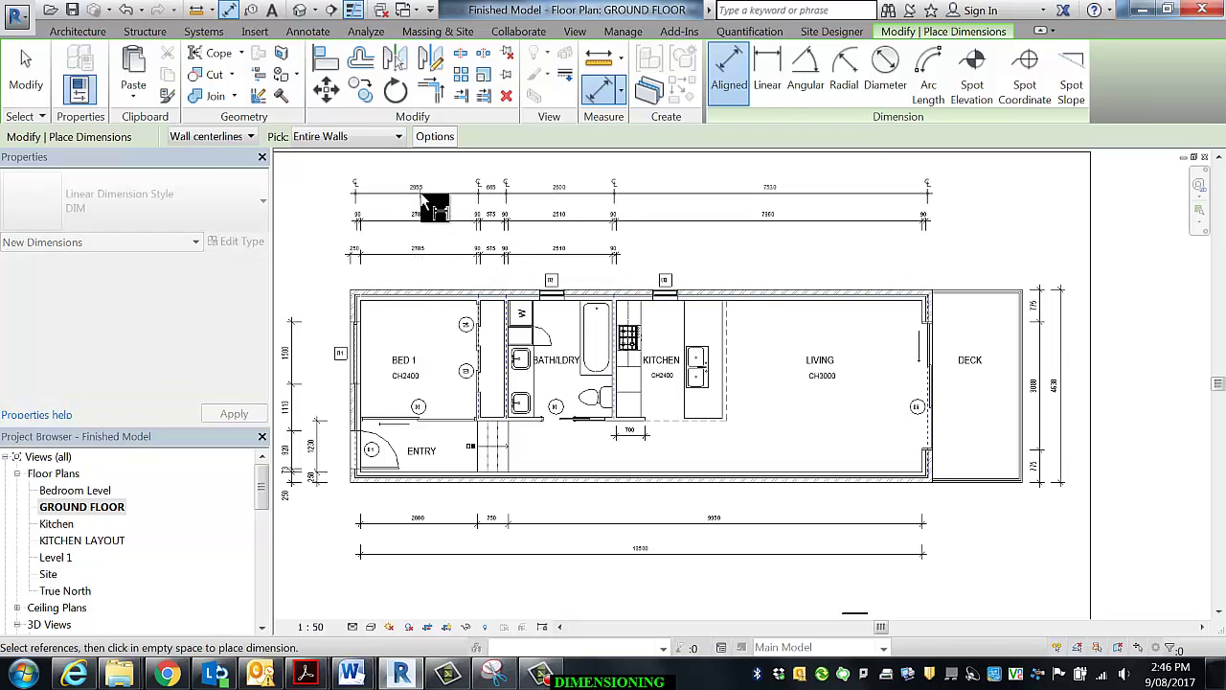
key("Escape")
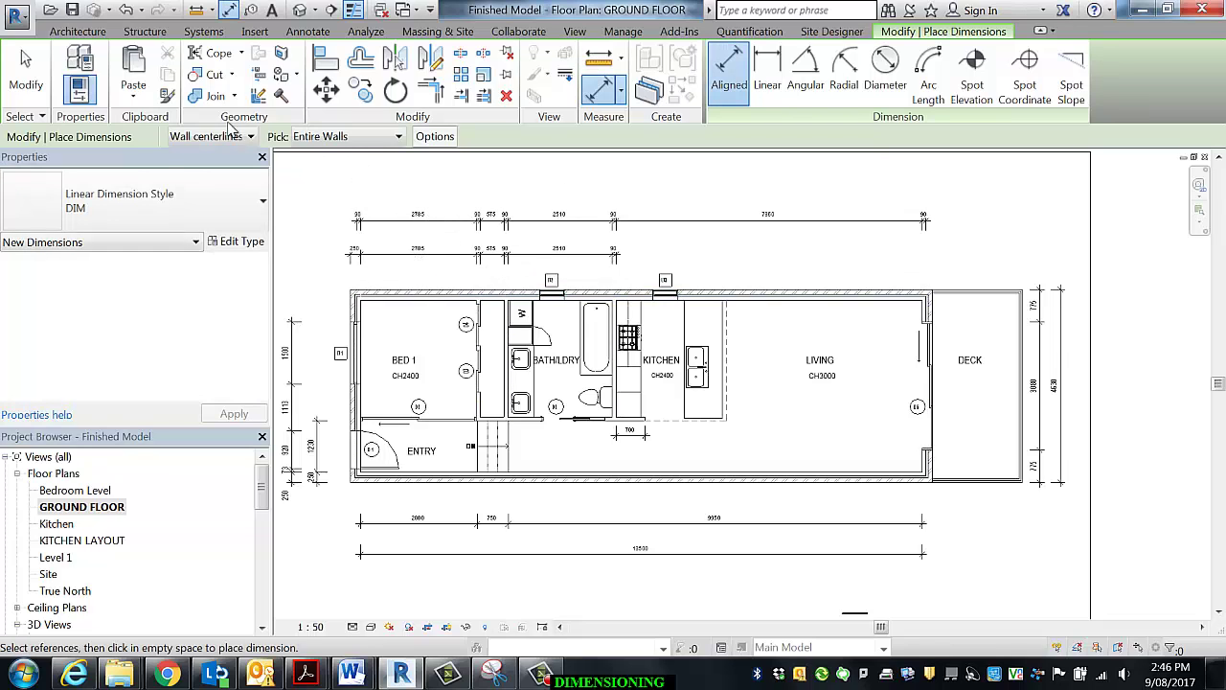
- Auto-dimension the wall containing windows W2 and W3 using Wall faces, placing the string above the two existing dimension strings
left_click(252, 140)
left_click(206, 167)
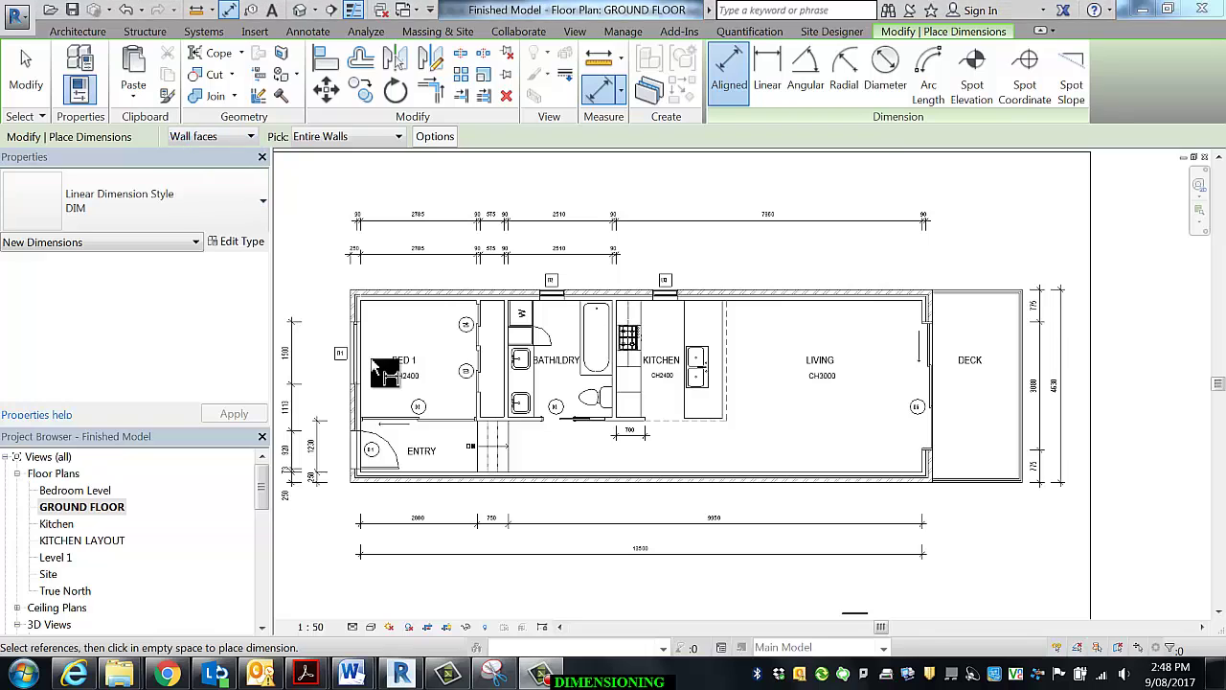
left_click(422, 296)
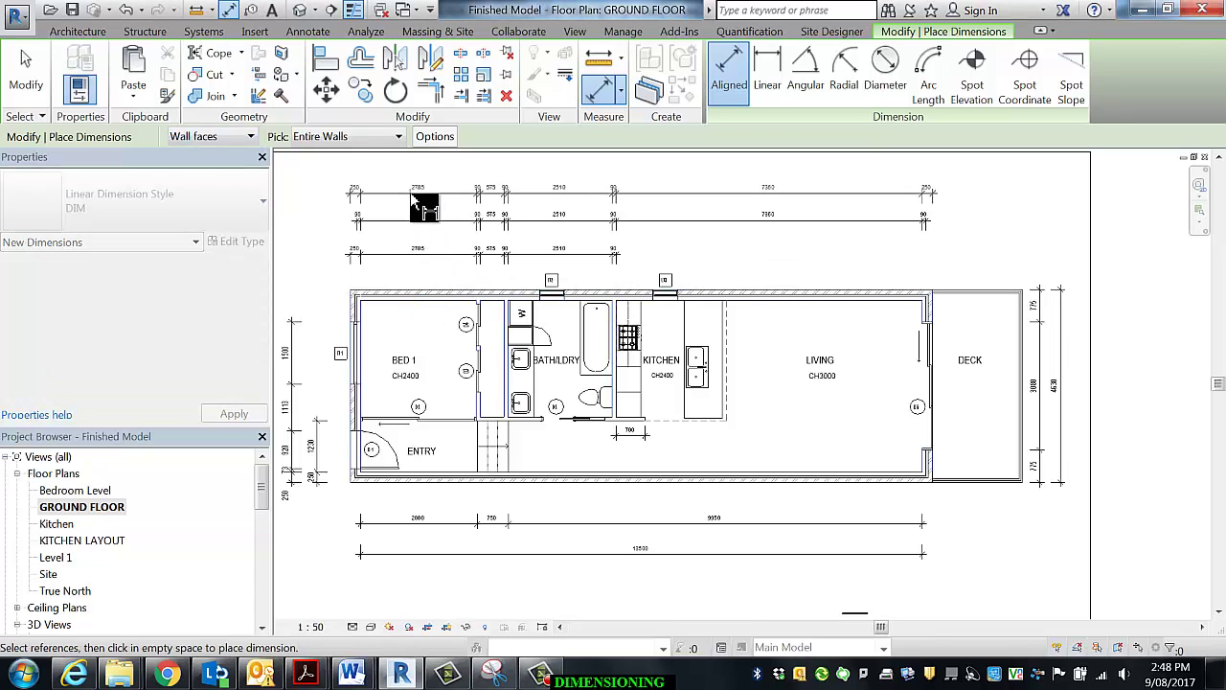
key("Escape")
key("Escape")
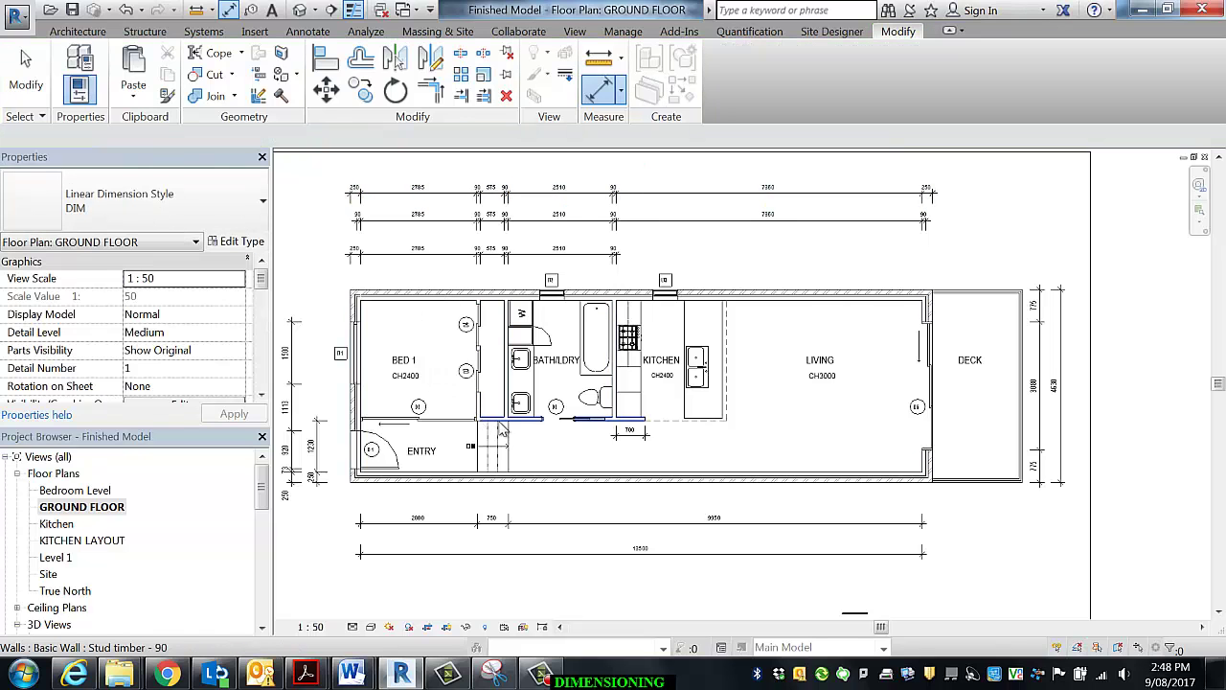
- Examine the wall faces dimensioned around the wardrobe, bathroom and kitchen, including where the kitchen casework meets the stud wall
scroll(502, 433, "up", 5)
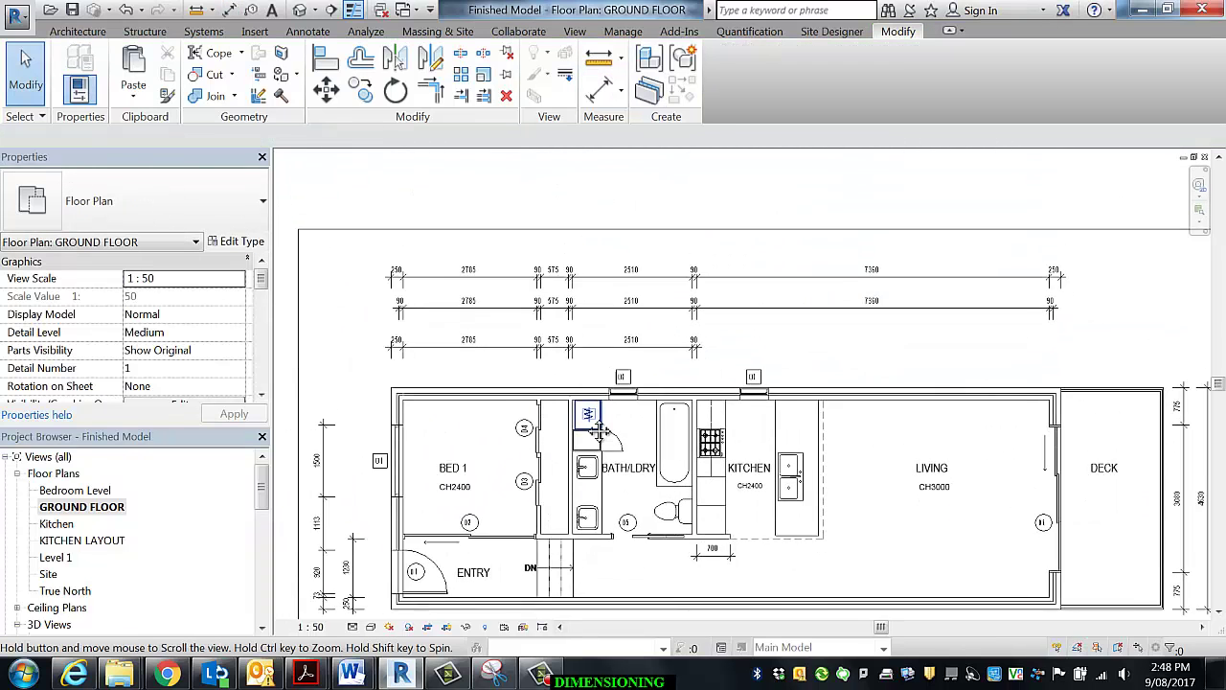
middle_click_drag(600, 432, 596, 430)
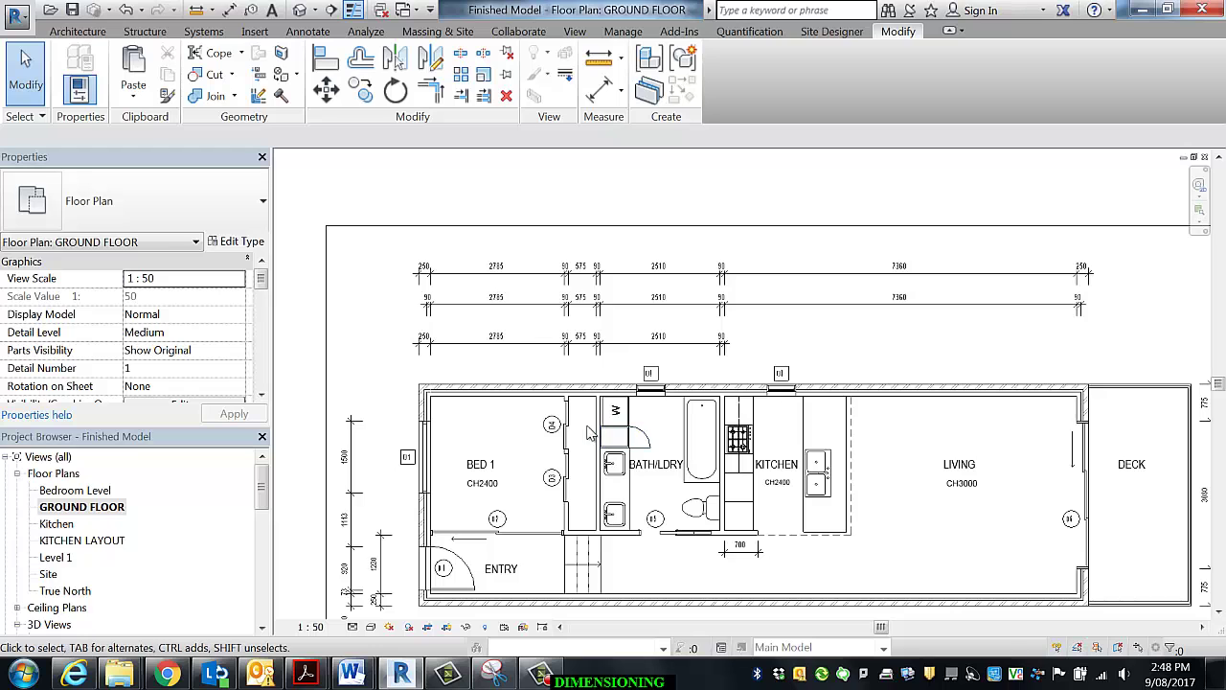
scroll(591, 433, "up", 5)
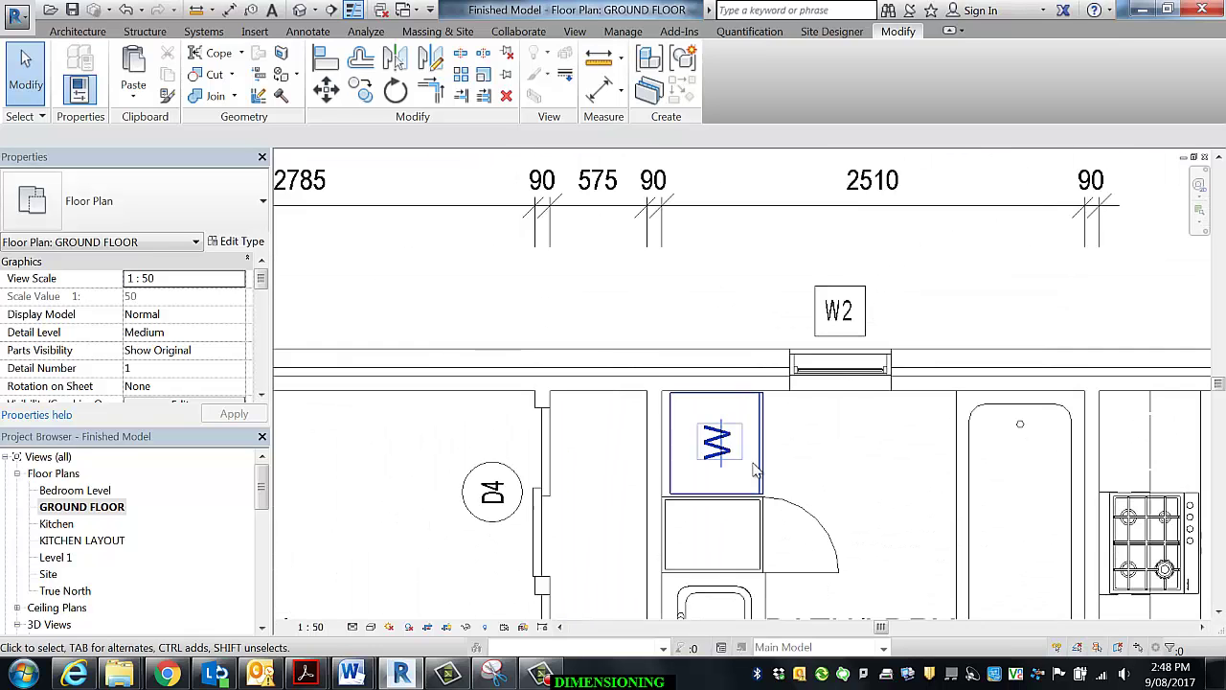
middle_click_drag(722, 471, 509, 410)
middle_click_drag(791, 380, 542, 407)
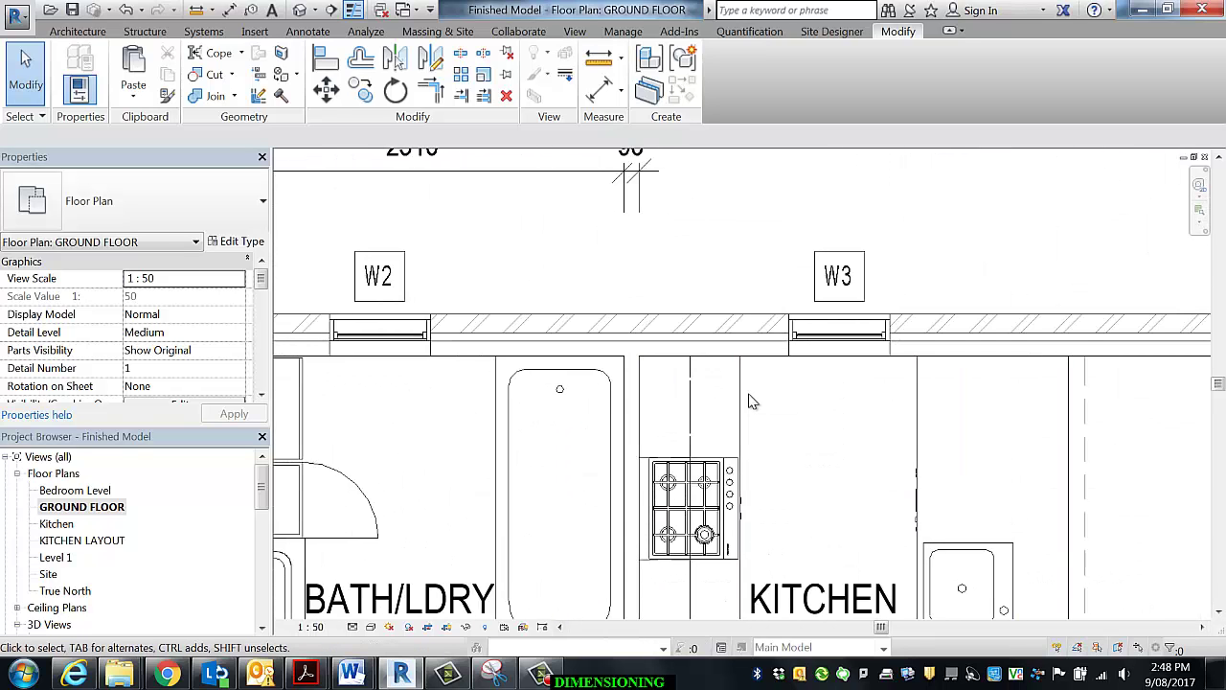
left_click(645, 412)
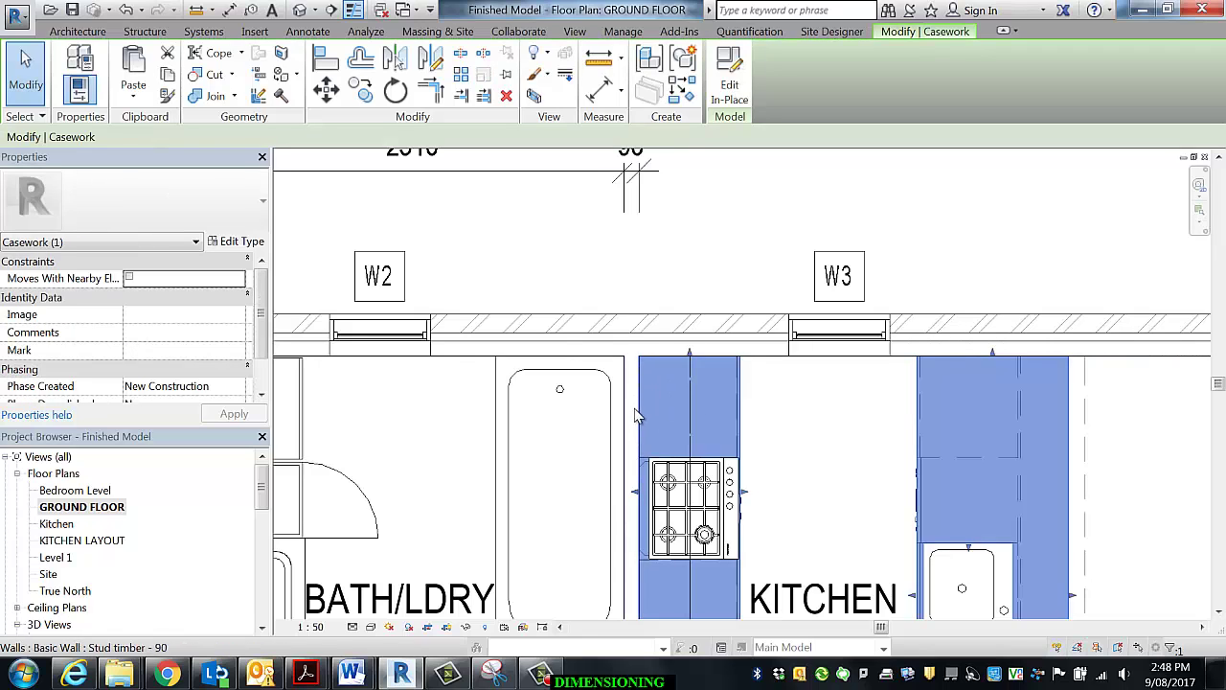
scroll(641, 378, "up", 6)
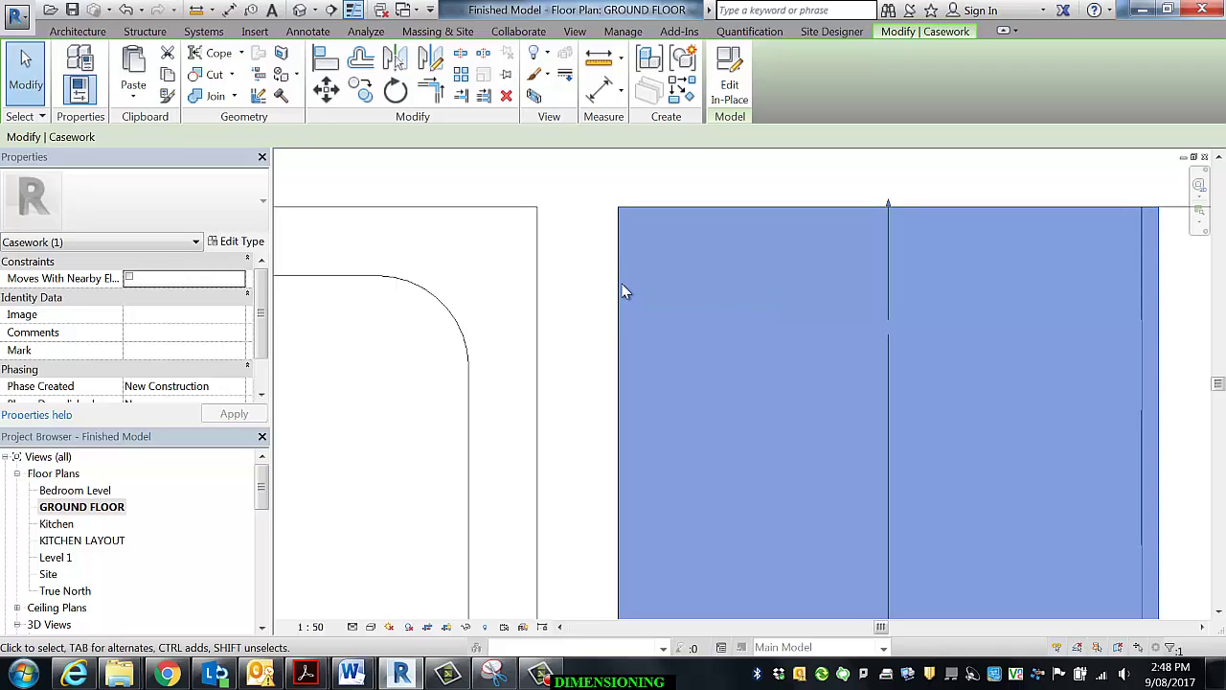
scroll(630, 287, "down", 8)
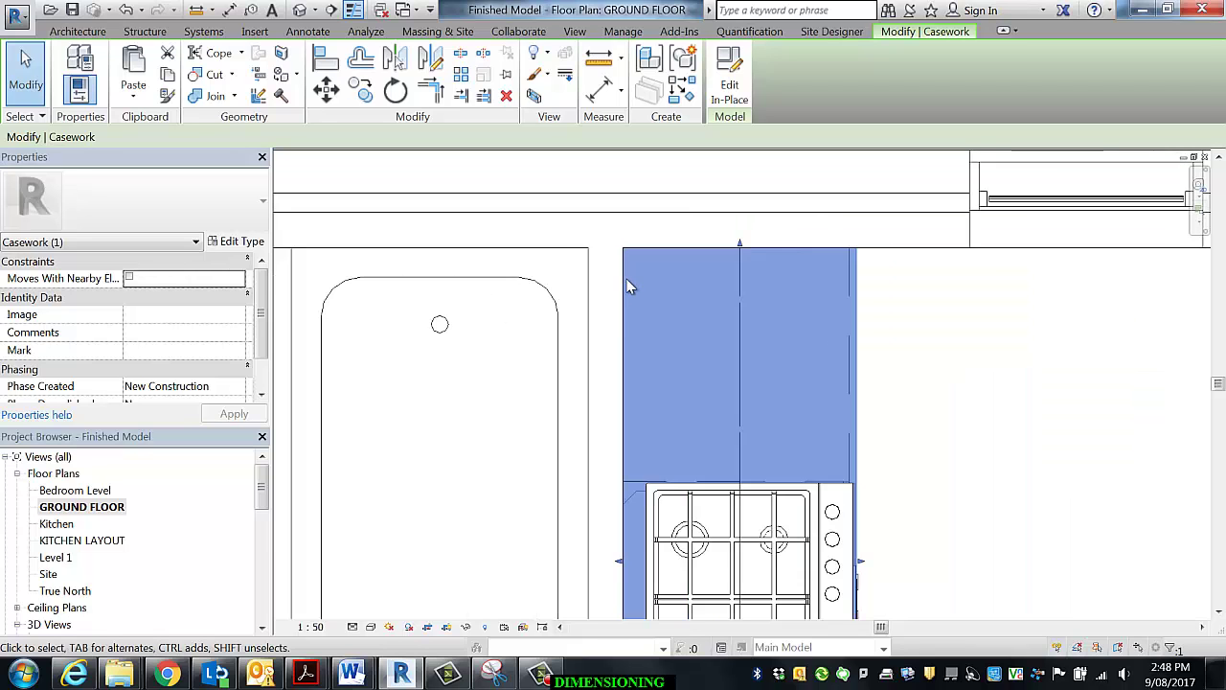
scroll(802, 364, "down", 3)
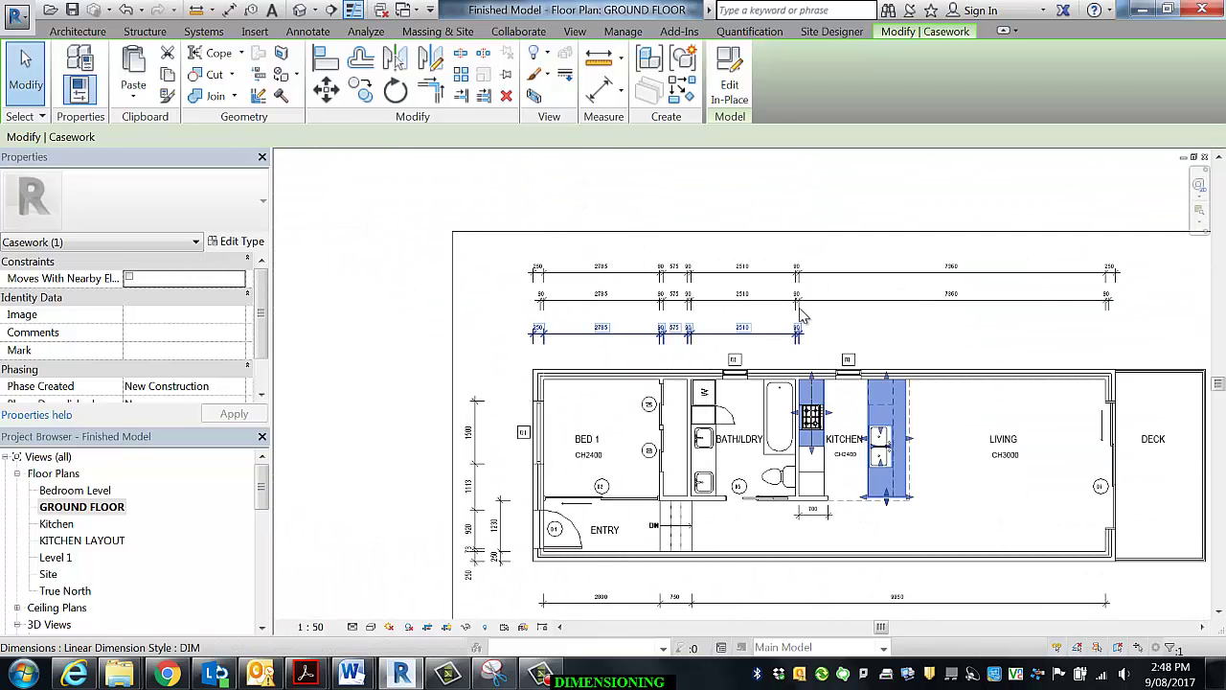
key("Escape")
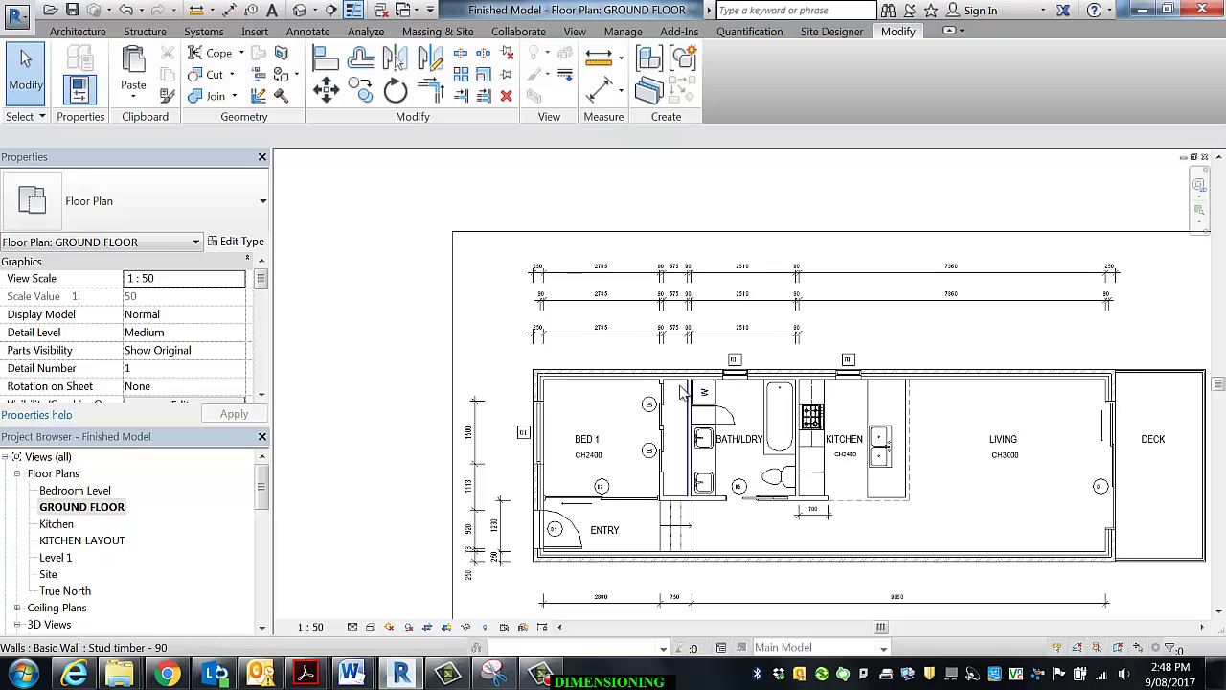
middle_click_drag(625, 341, 610, 303)
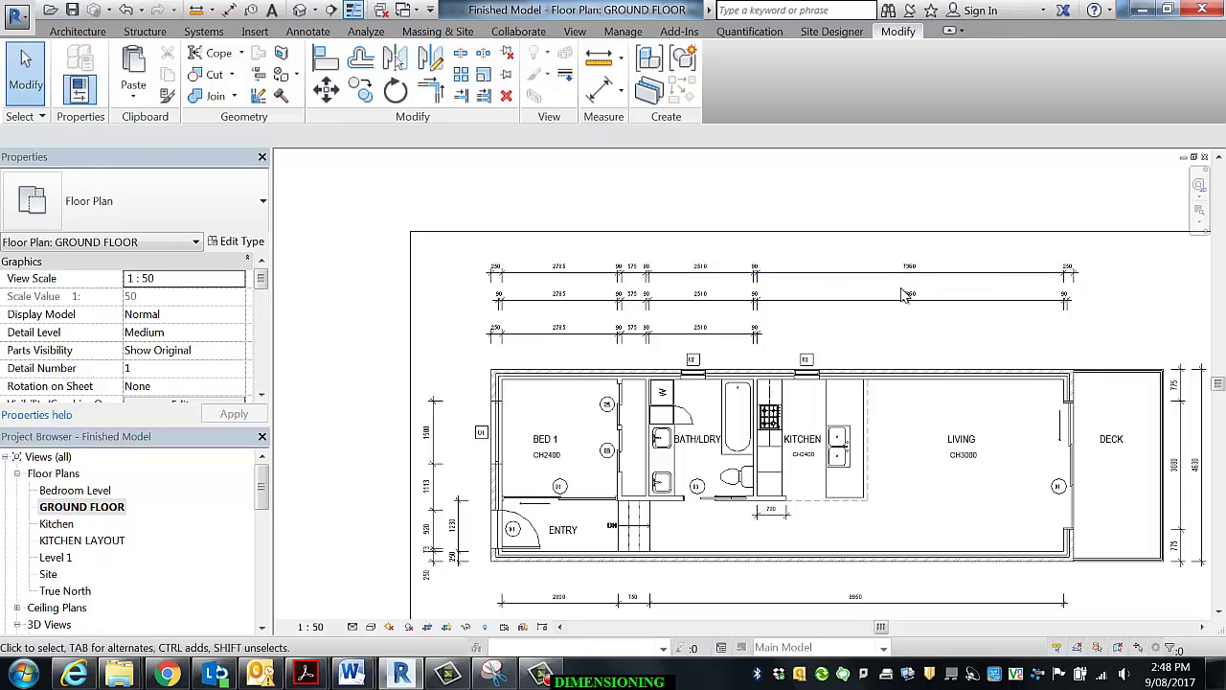
- Move the outermost wall-face dimension string down inside the plan so it runs across the rooms near door tags D2 and D5
left_click(810, 275)
left_click_drag(814, 470, 813, 487)
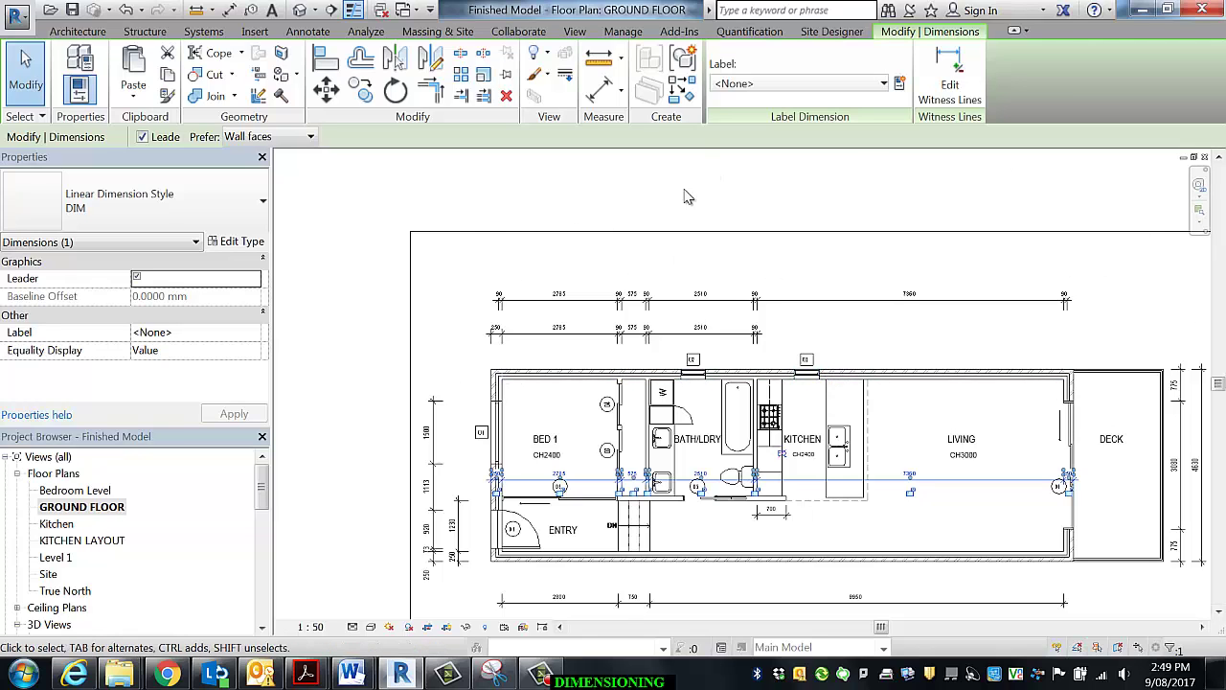
middle_click_drag(787, 471, 697, 243)
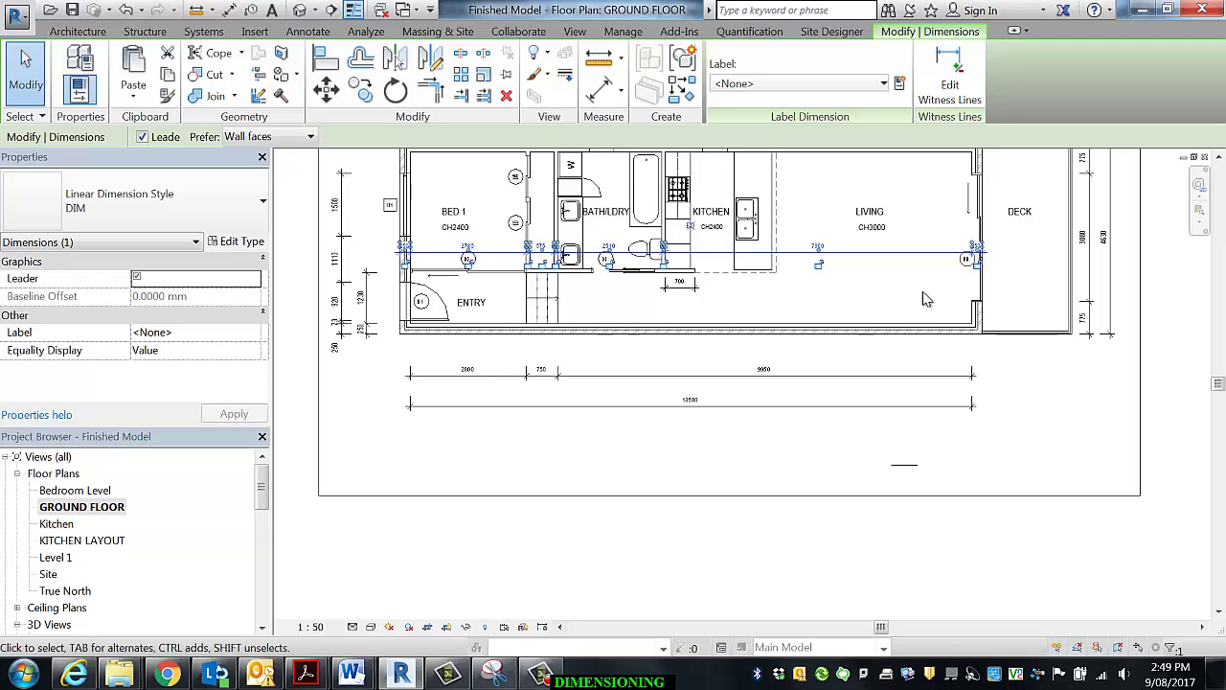
middle_click_drag(471, 390, 529, 482)
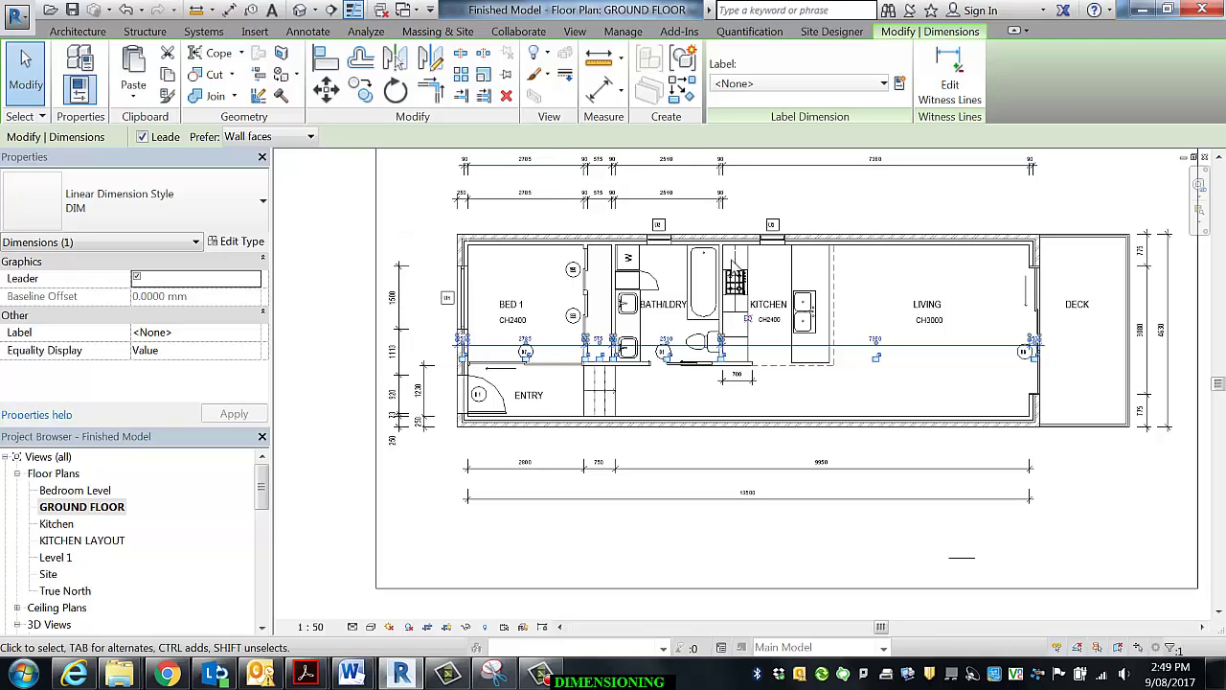
middle_click_drag(906, 354, 905, 428)
left_click(792, 212)
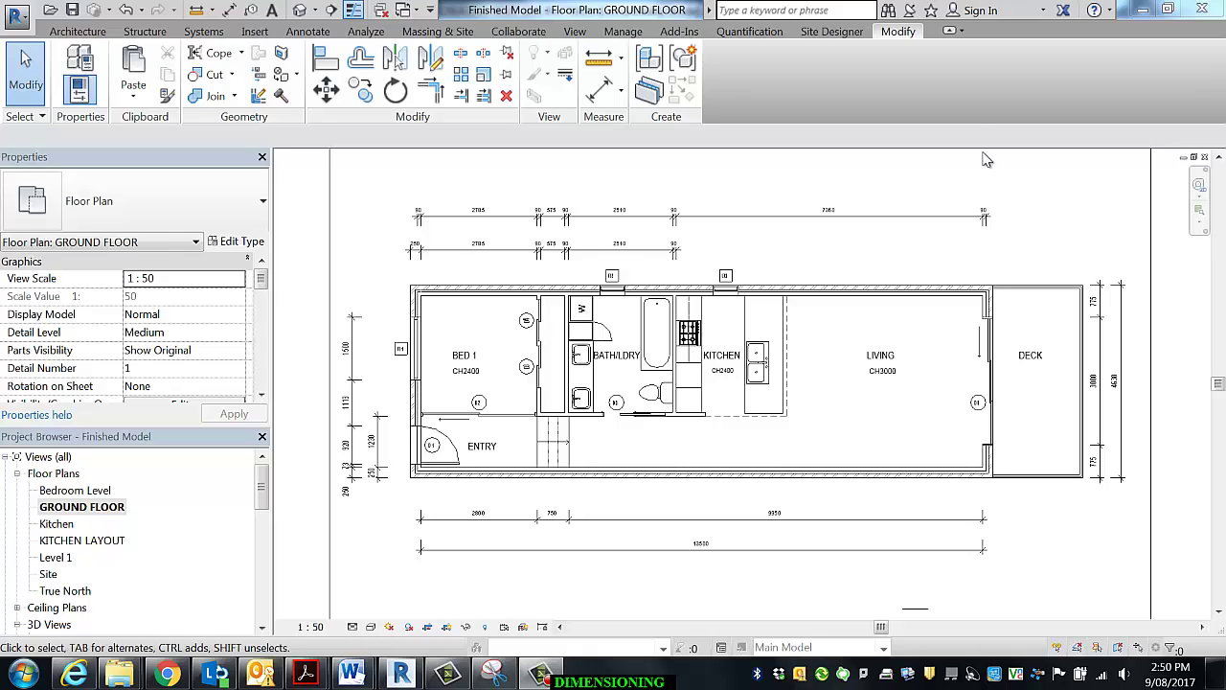
- Edit the witness lines of the full-length dimension string above the plan to add the kitchen end of the stud wall
scroll(707, 426, "up", 5)
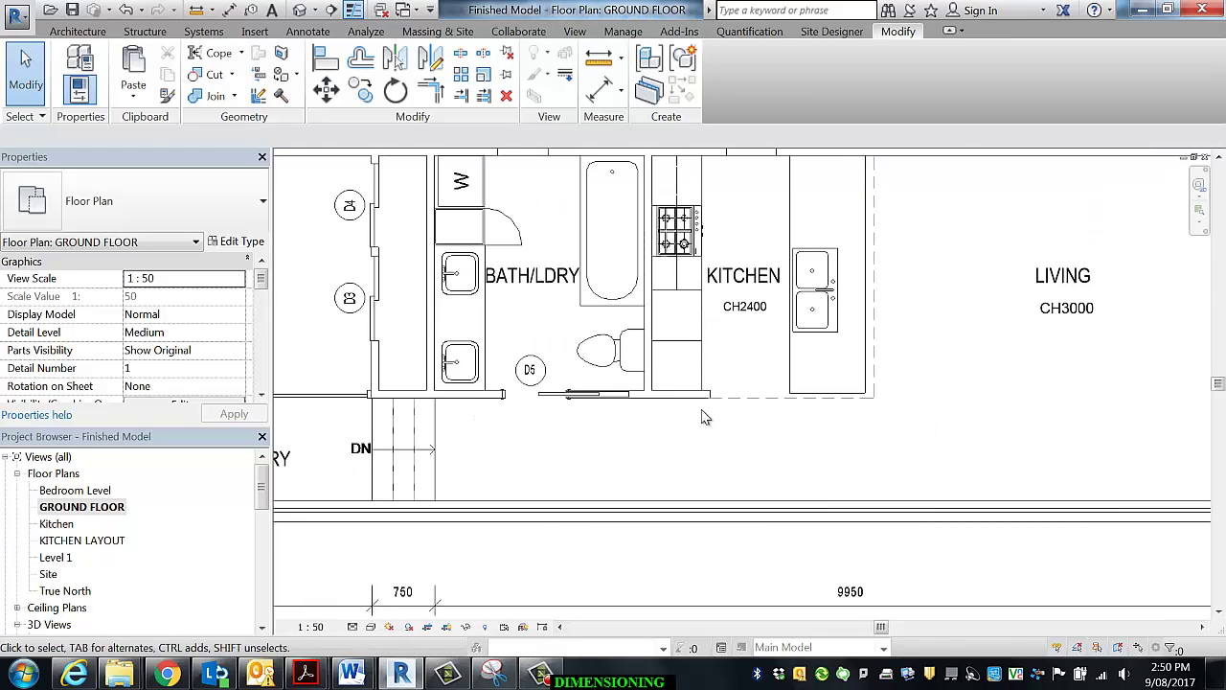
scroll(771, 405, "down", 4)
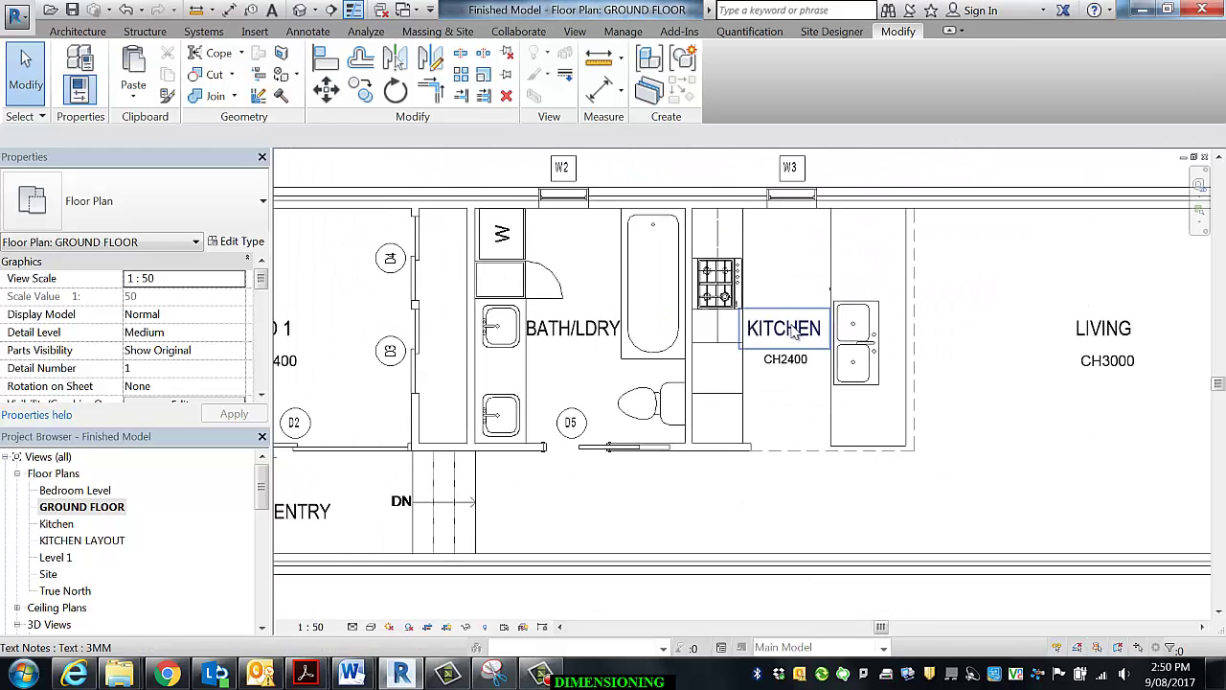
left_click(754, 424)
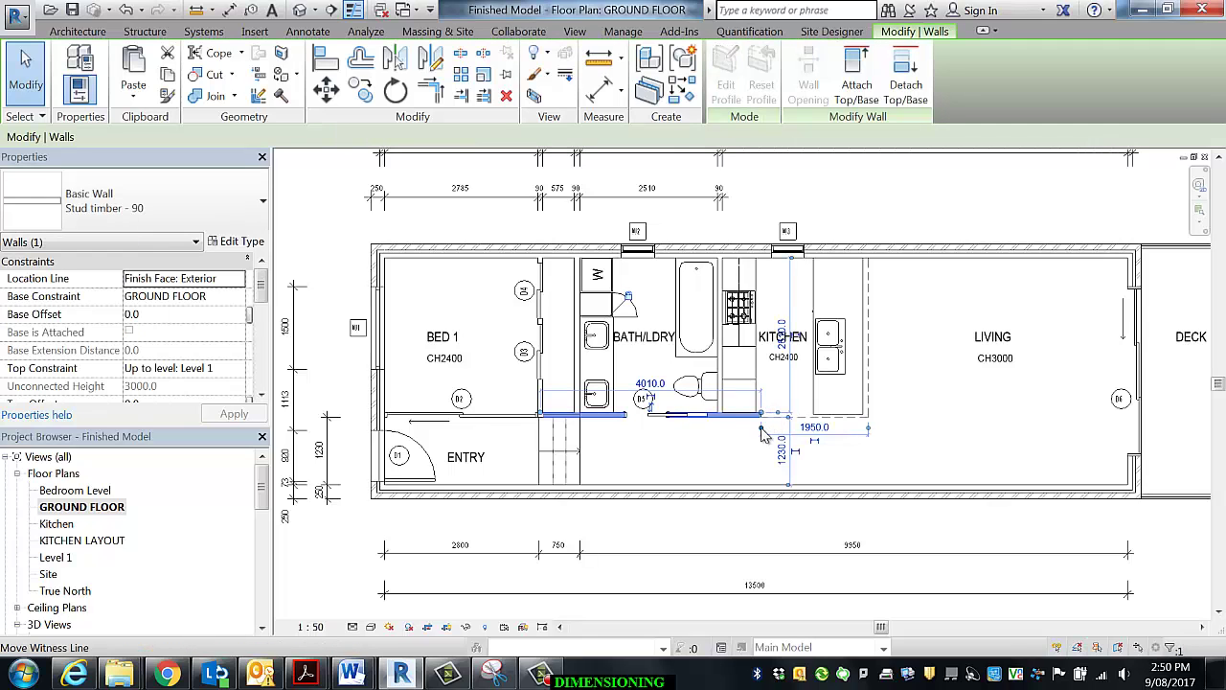
left_click(906, 371)
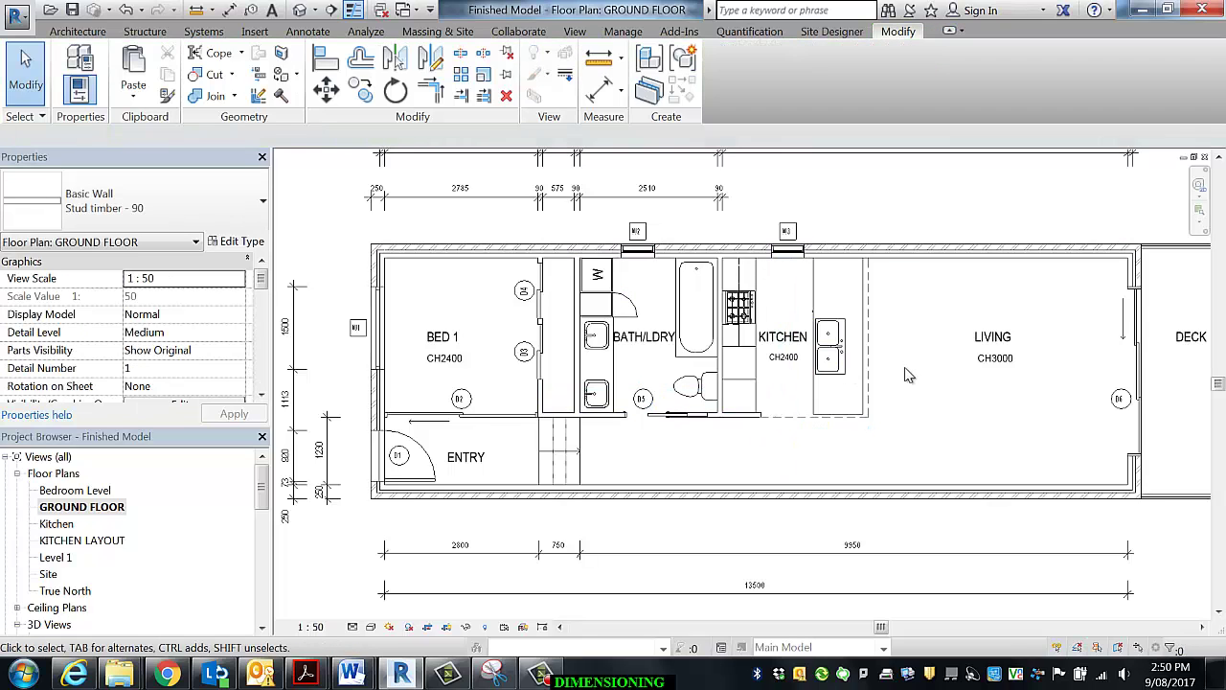
middle_click_drag(905, 371, 853, 422)
scroll(902, 413, "down", 1)
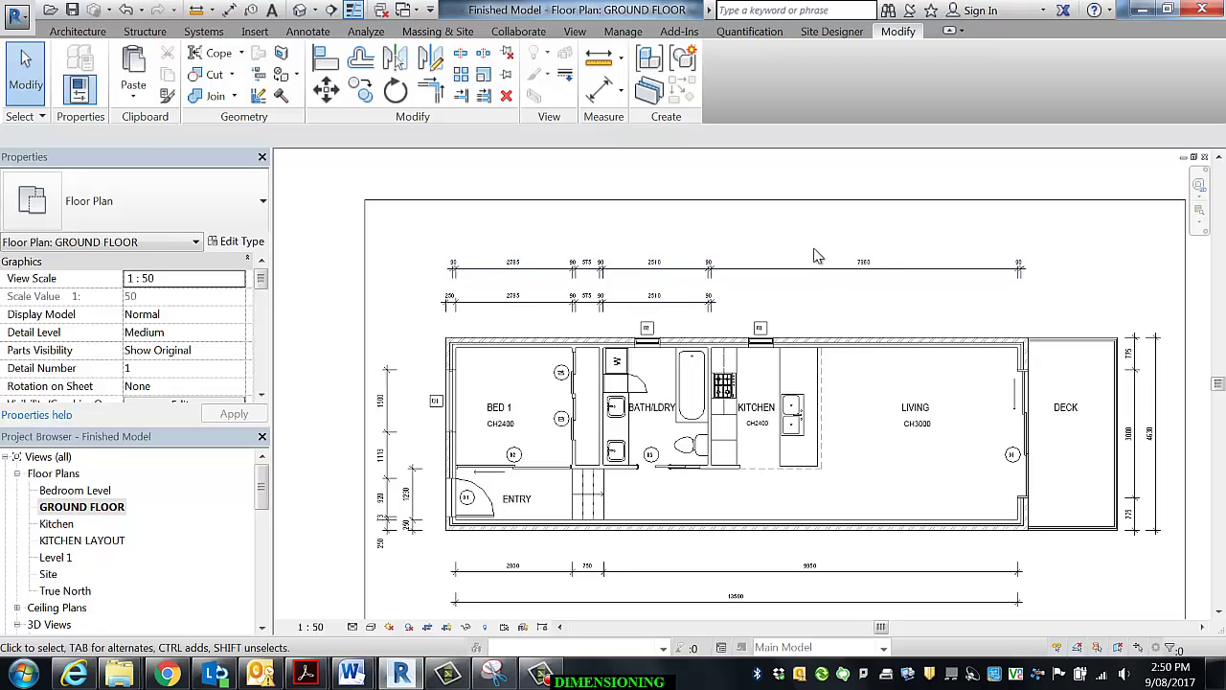
left_click(809, 272)
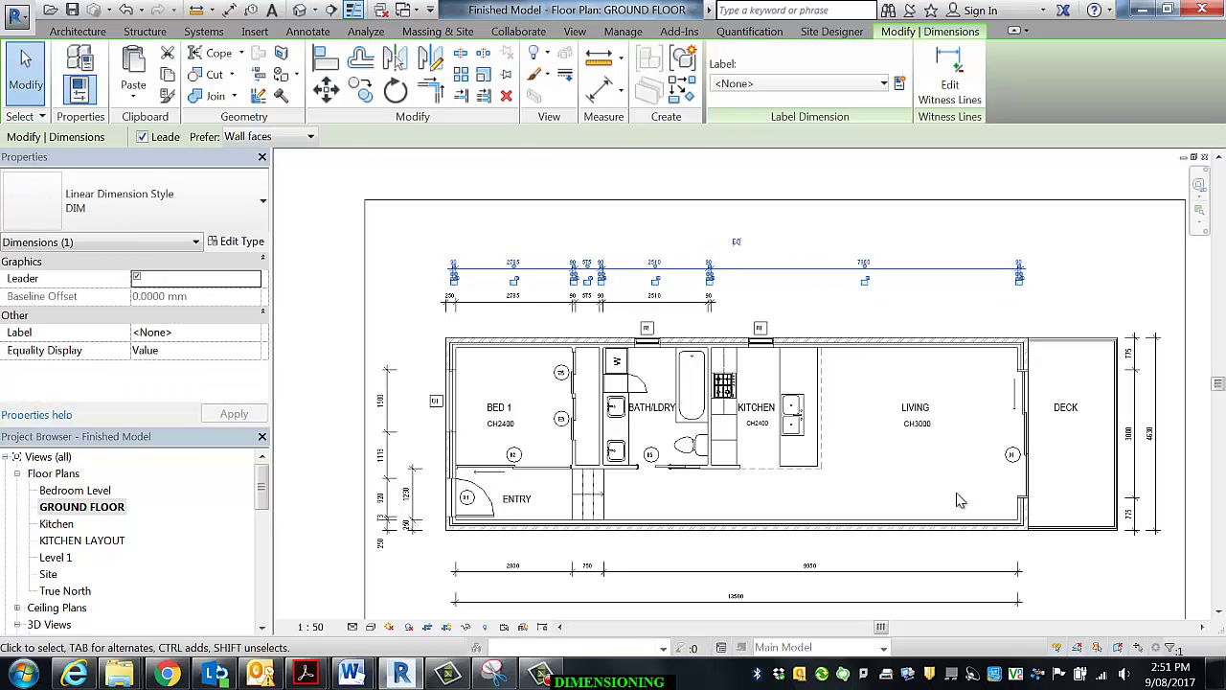
left_click(970, 89)
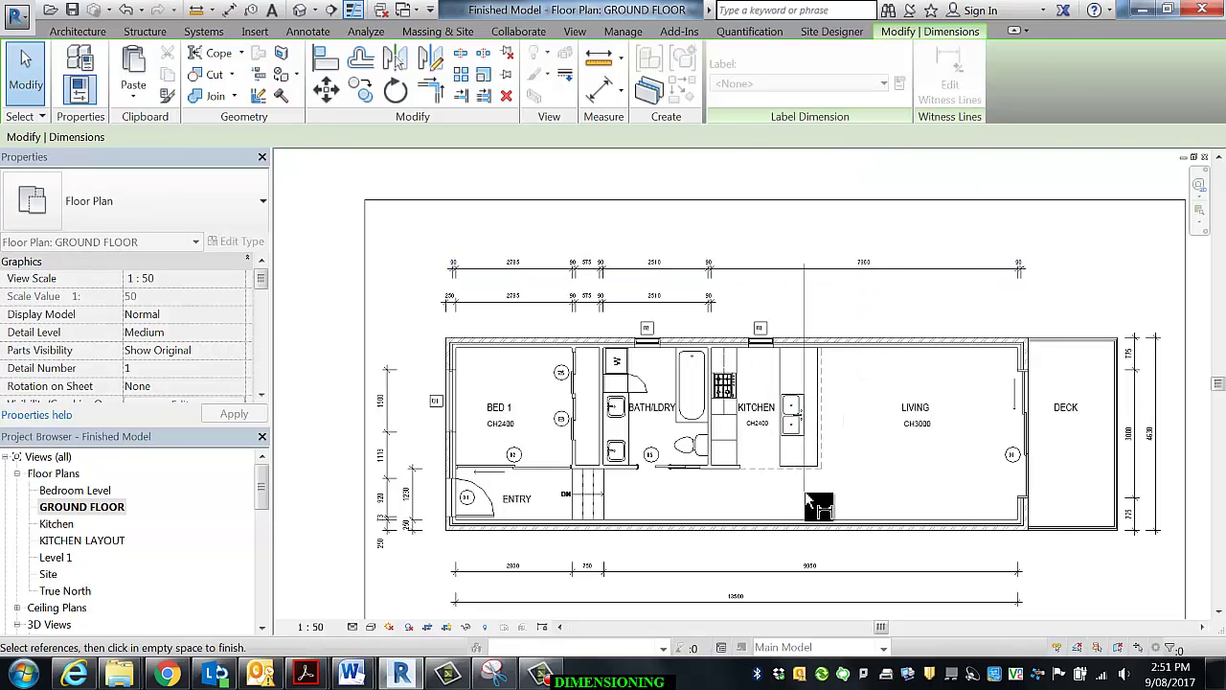
scroll(772, 498, "up", 5)
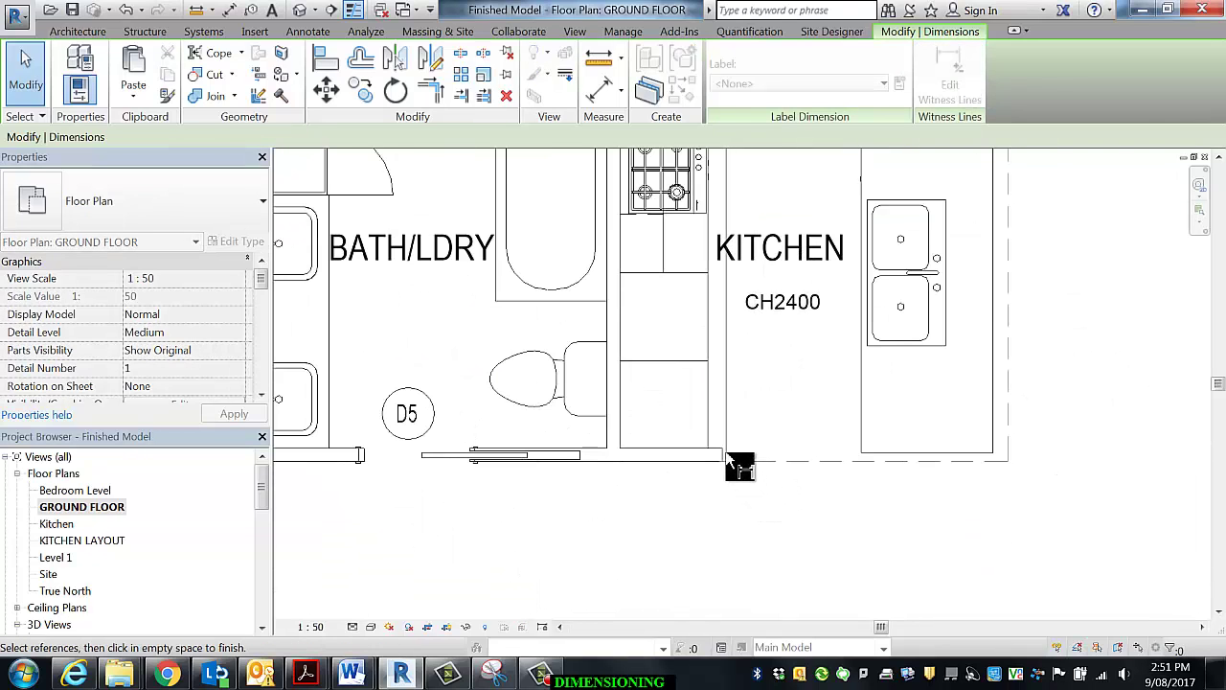
scroll(780, 470, "down", 5)
scroll(778, 450, "down", 1)
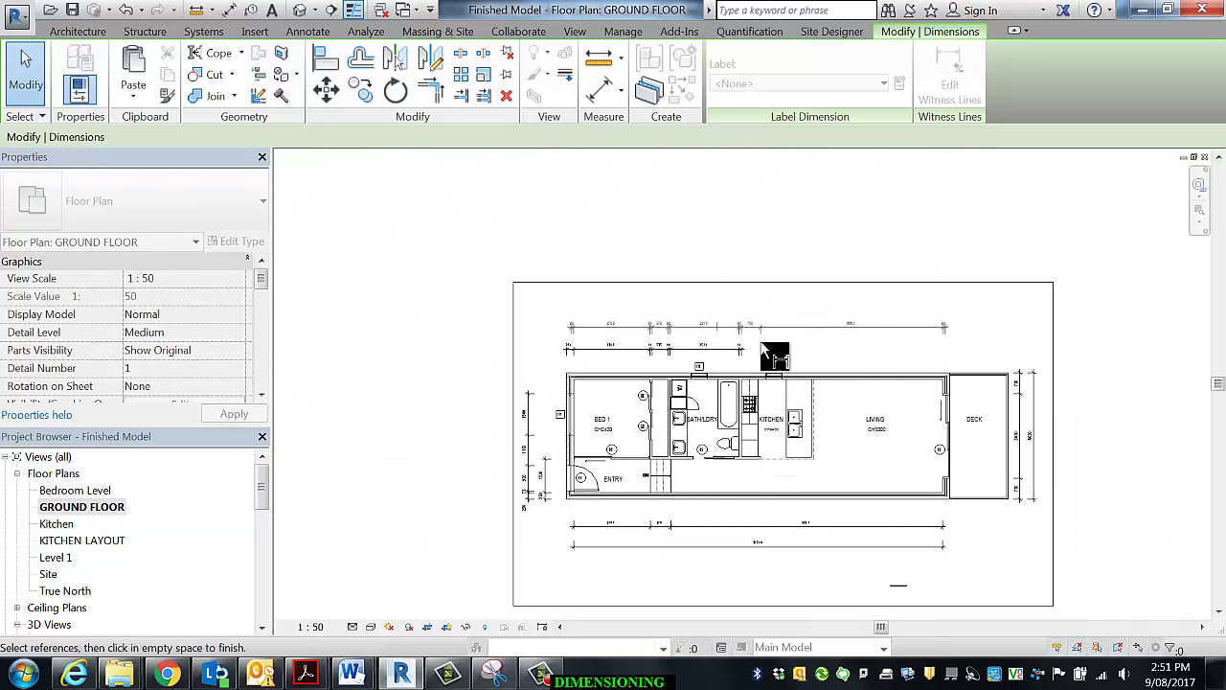
scroll(704, 450, "up", 2)
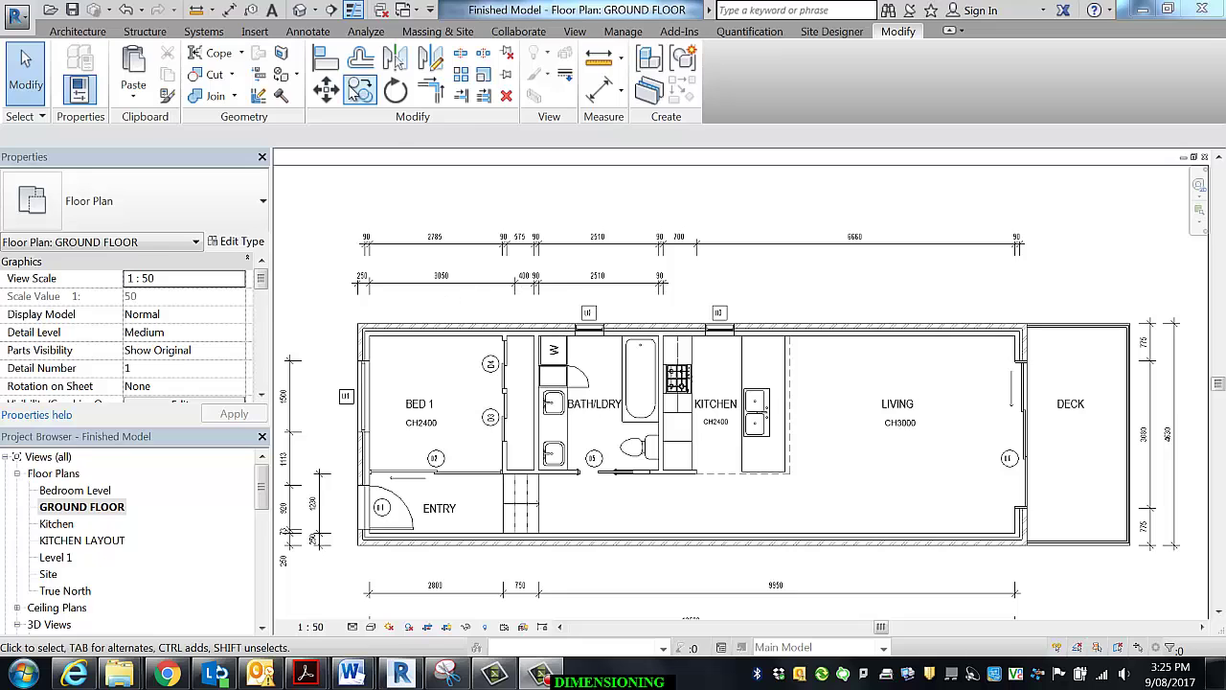
- Auto-dimension the entire upper exterior wall with Openings set to Widths and Intersecting Walls off, placing the string above the existing ones
left_click(308, 32)
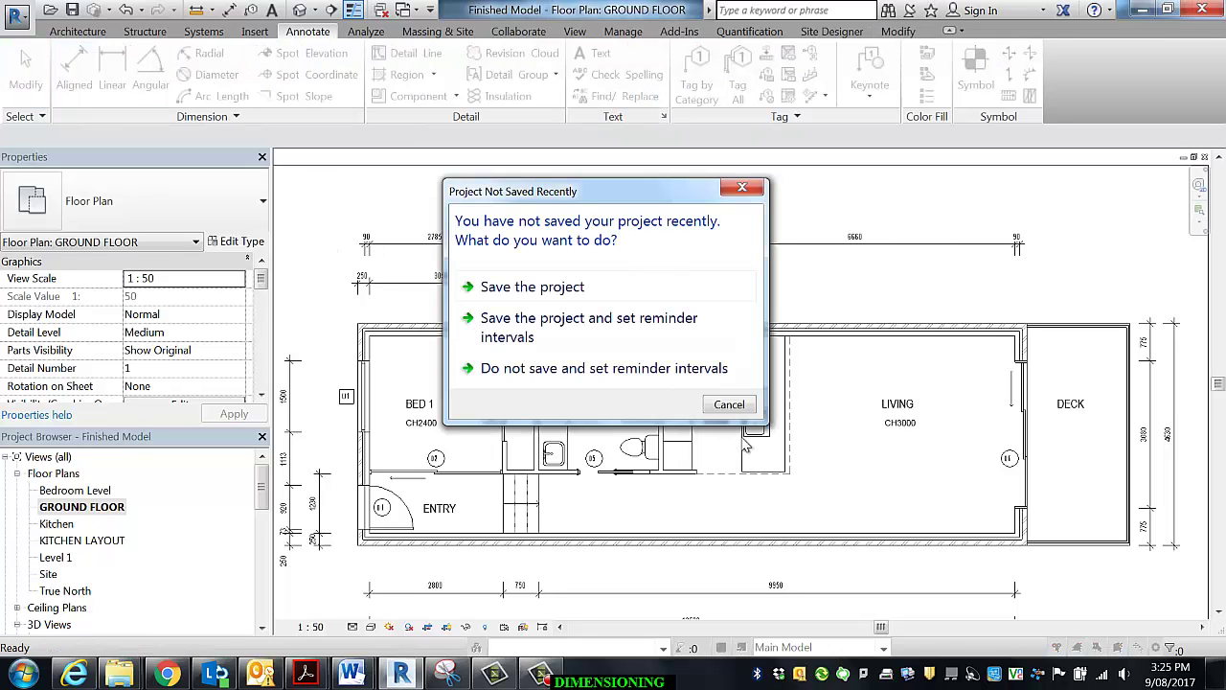
left_click(747, 407)
left_click(74, 72)
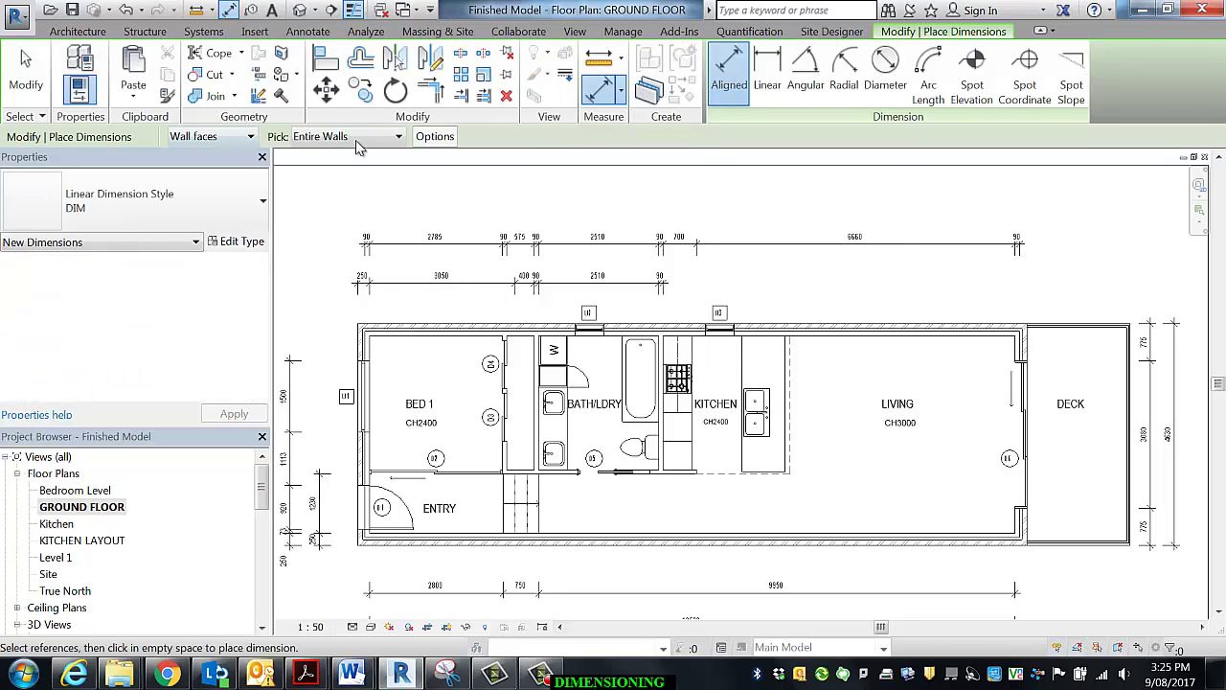
left_click(435, 138)
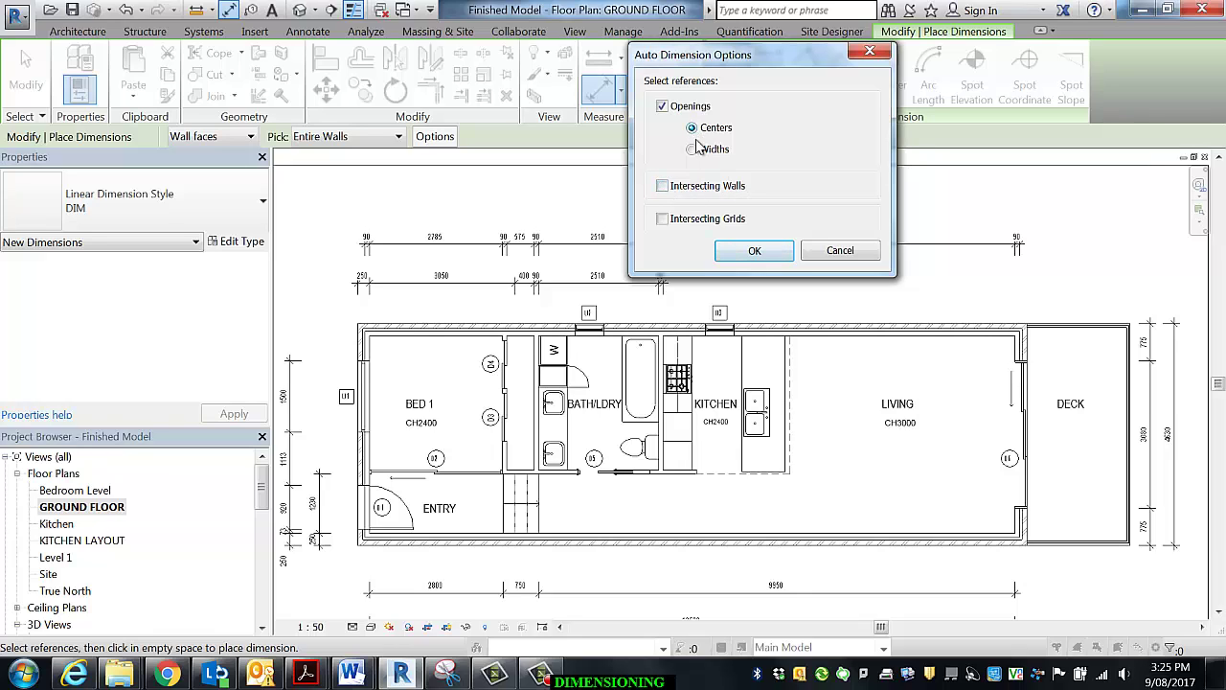
left_click(751, 250)
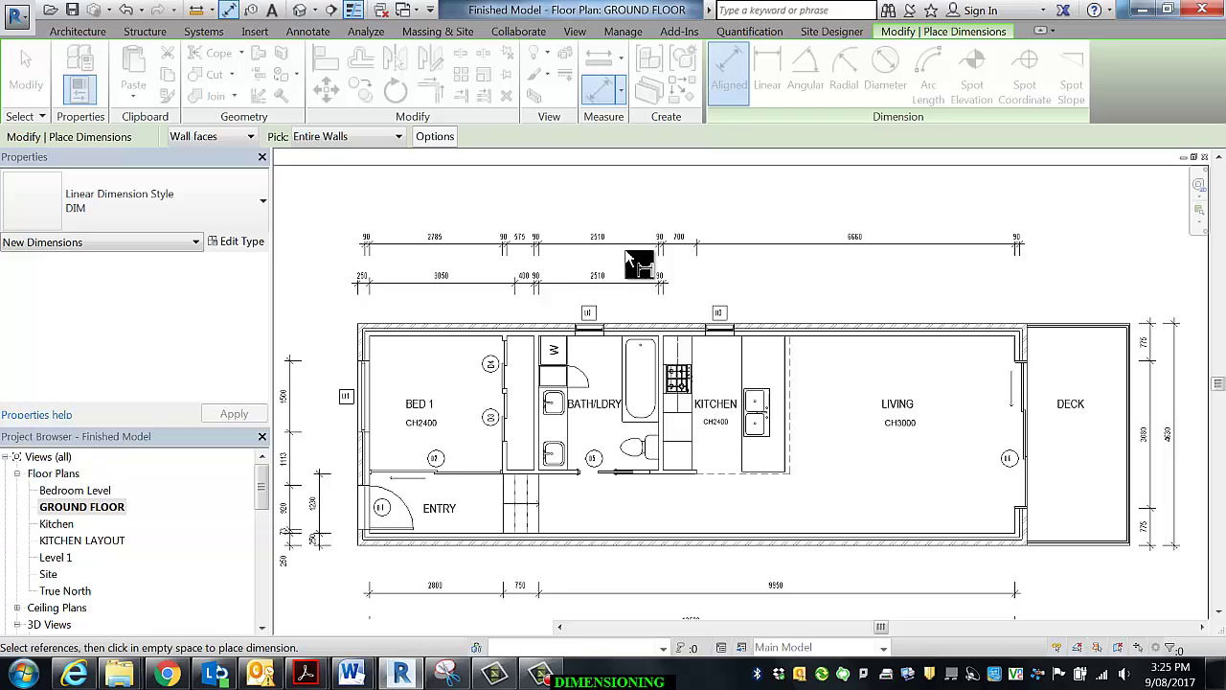
left_click(453, 333)
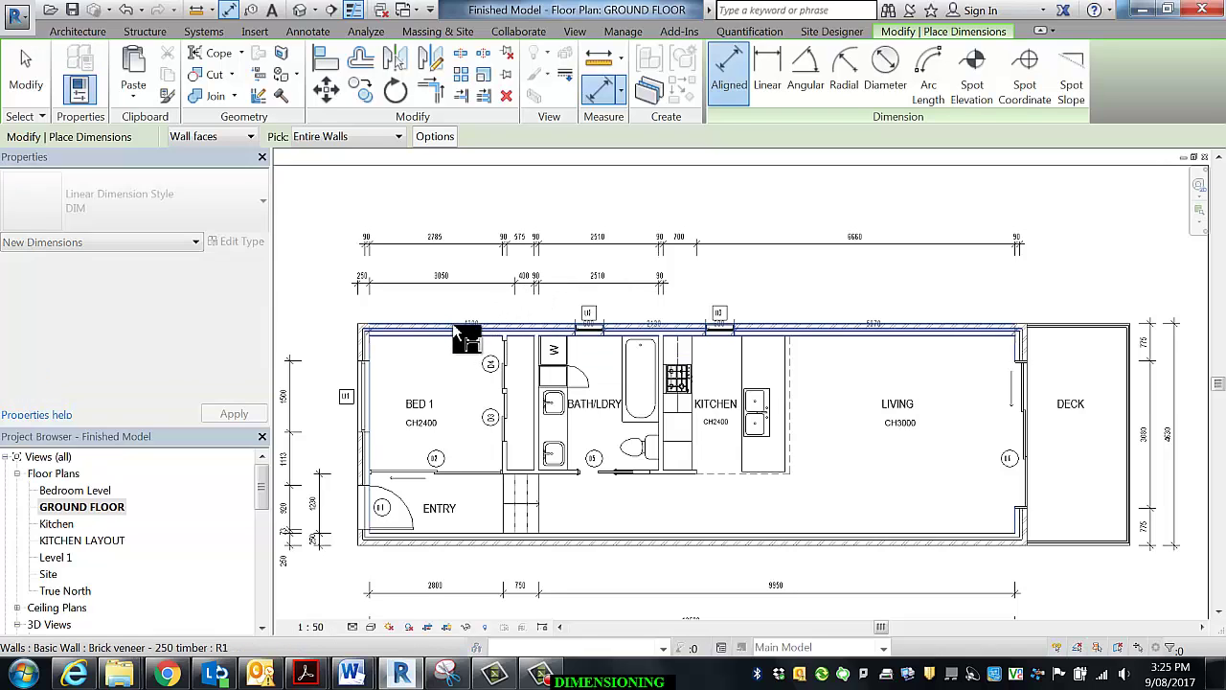
left_click(440, 222)
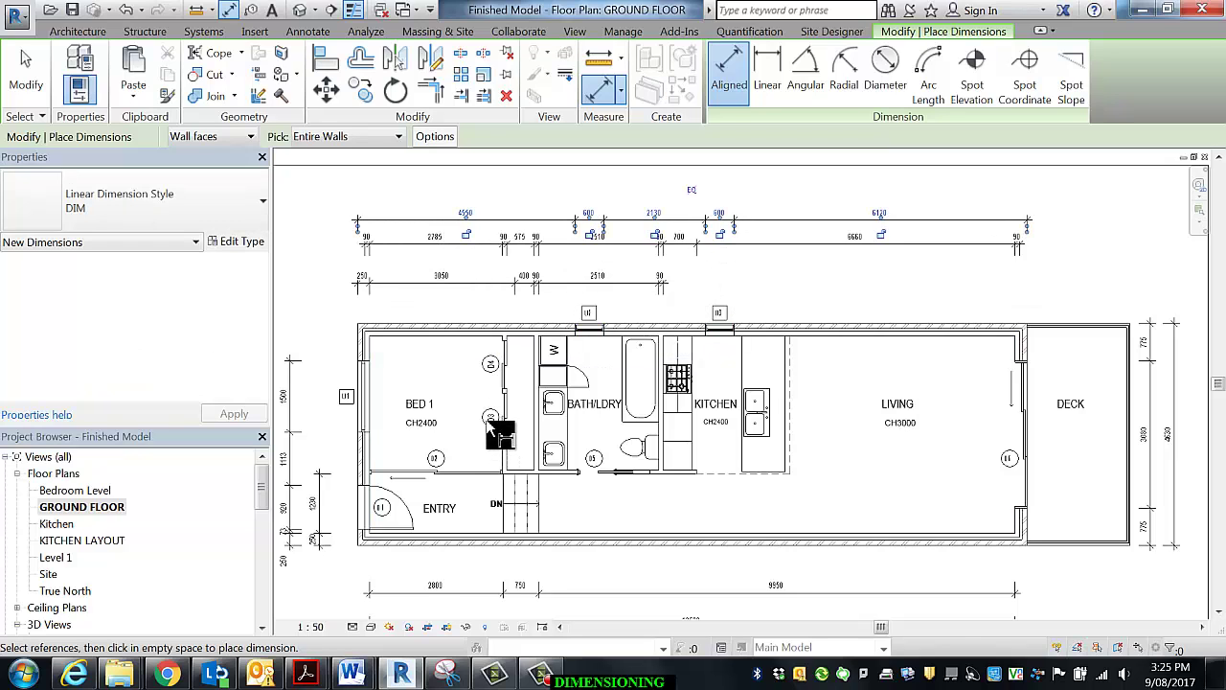
key("Escape")
key("Escape")
- Examine the outermost string above the plan, checking its witness lines against the edges of windows W2 and W3
scroll(412, 239, "up", 3)
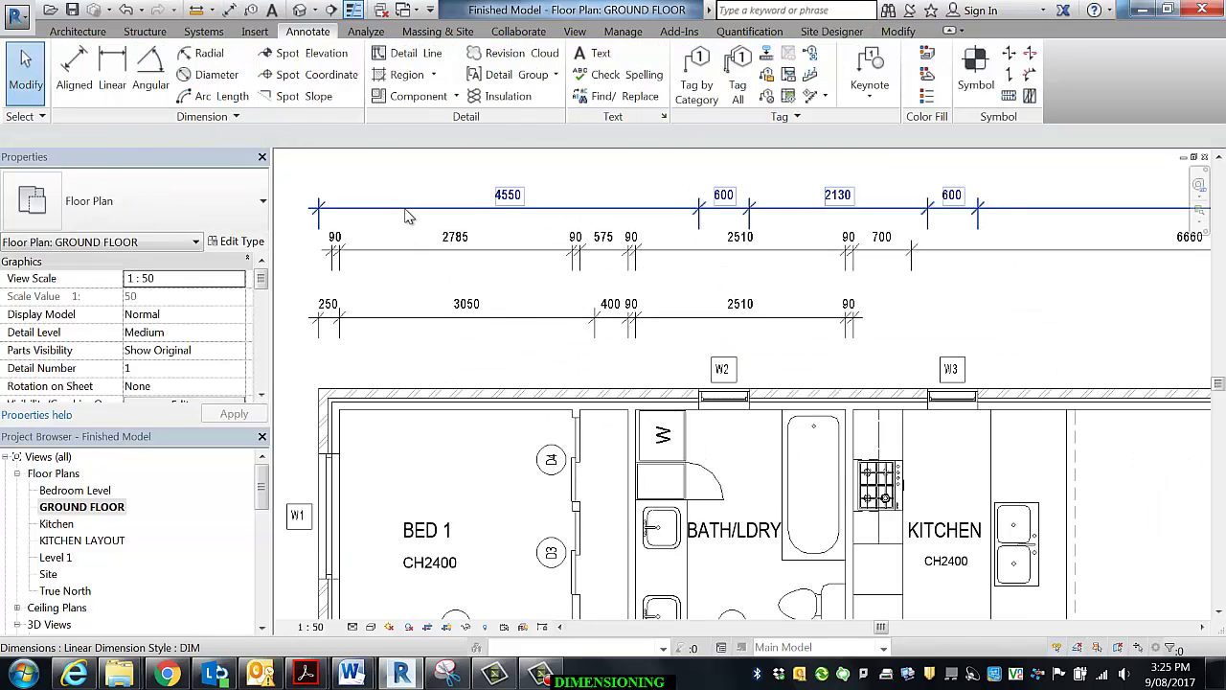
mouse_move(406, 217)
left_mouse_down()
mouse_move(418, 300)
mouse_move(417, 209)
left_mouse_up()
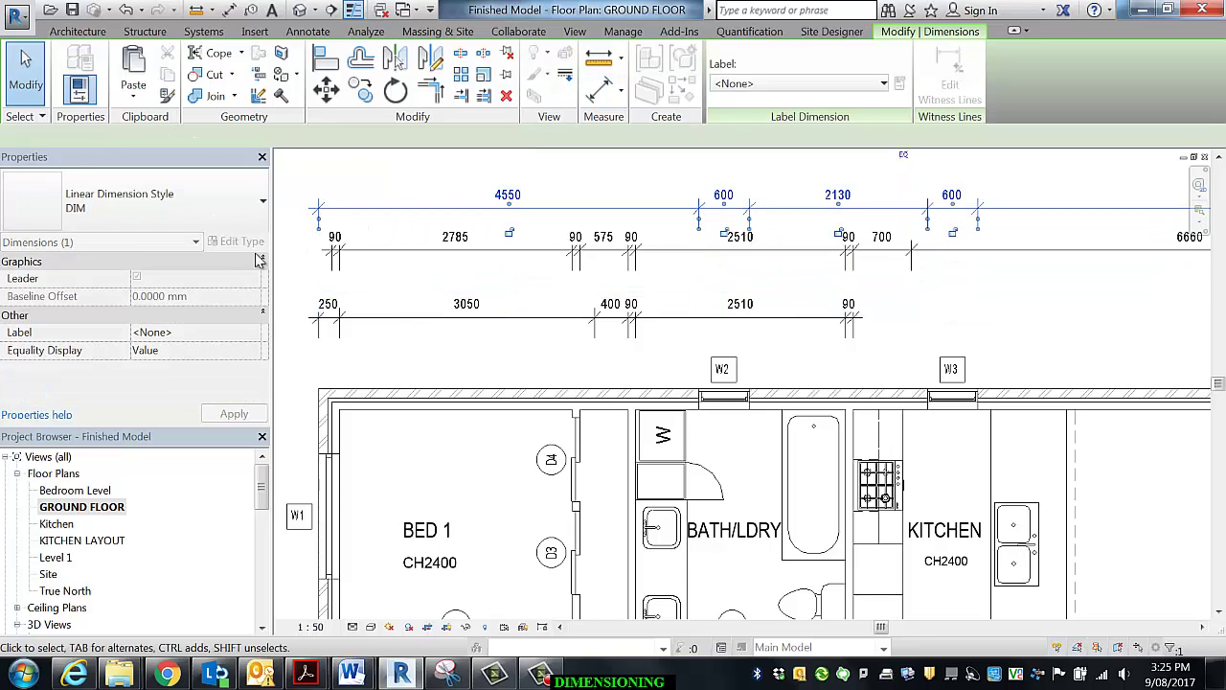
left_click(488, 280)
middle_click_drag(549, 282, 596, 315)
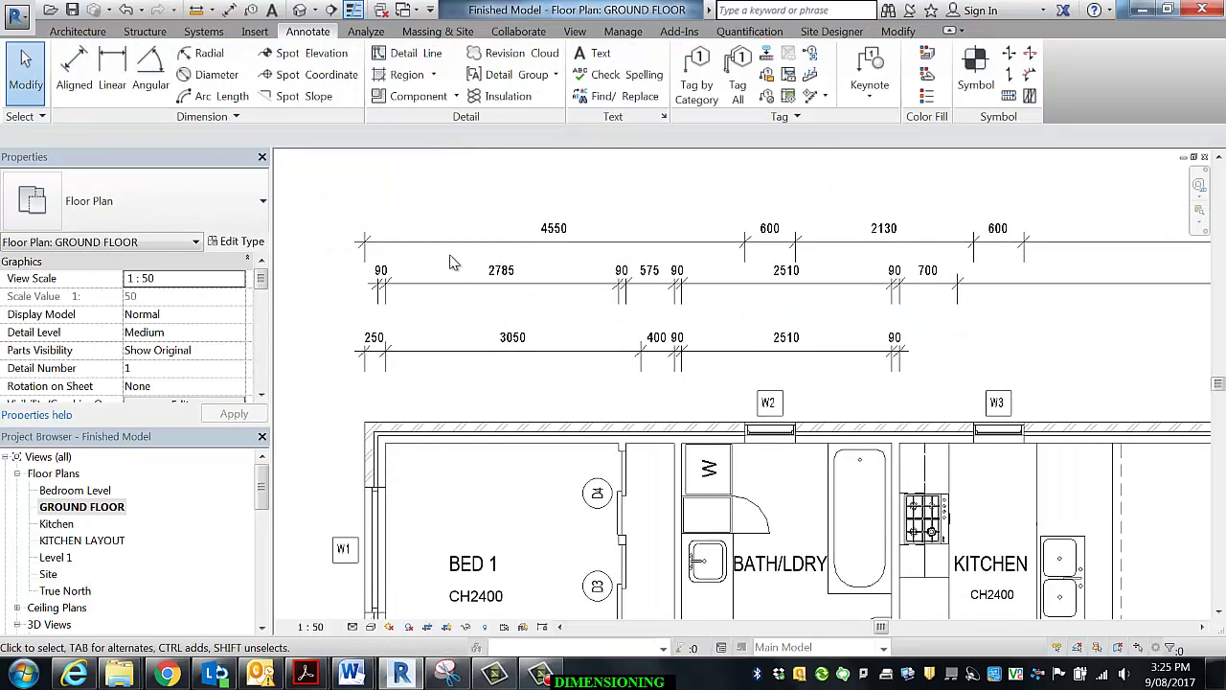
middle_click_drag(595, 244, 582, 288)
scroll(577, 285, "down", 1)
middle_click_drag(679, 310, 645, 280)
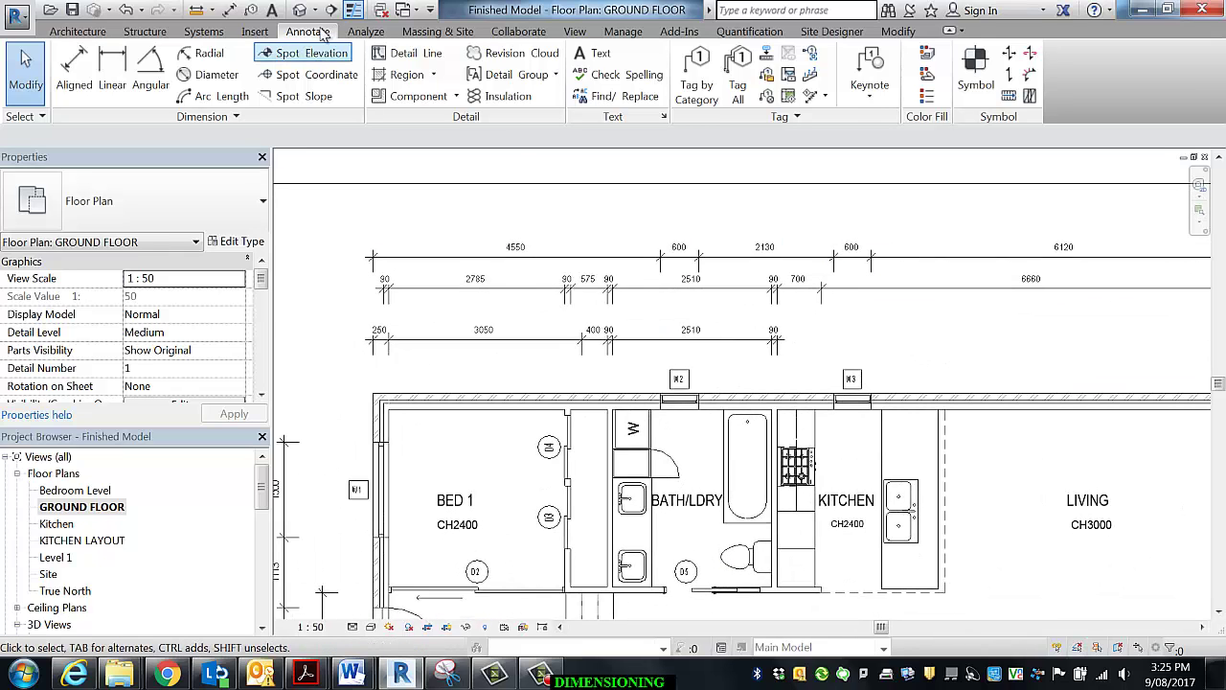
- Dimension the overall house length and the deck with Individual References, placing the string above the window opening string
left_click(230, 10)
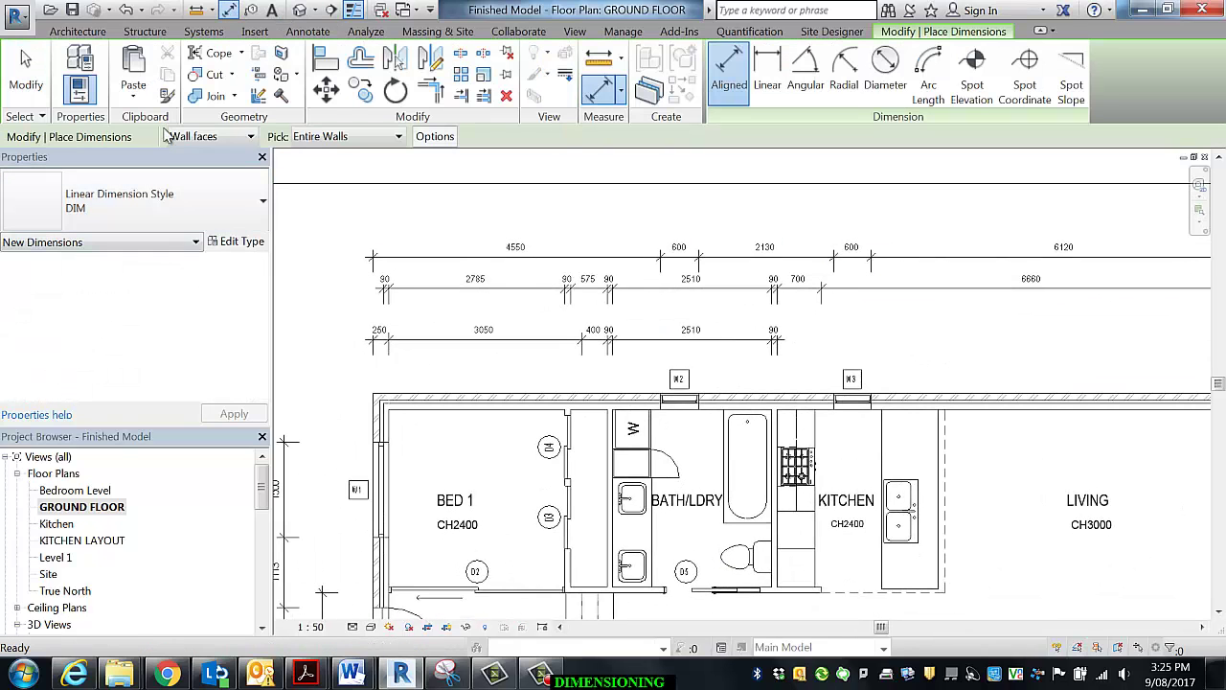
left_click(305, 139)
left_click(316, 170)
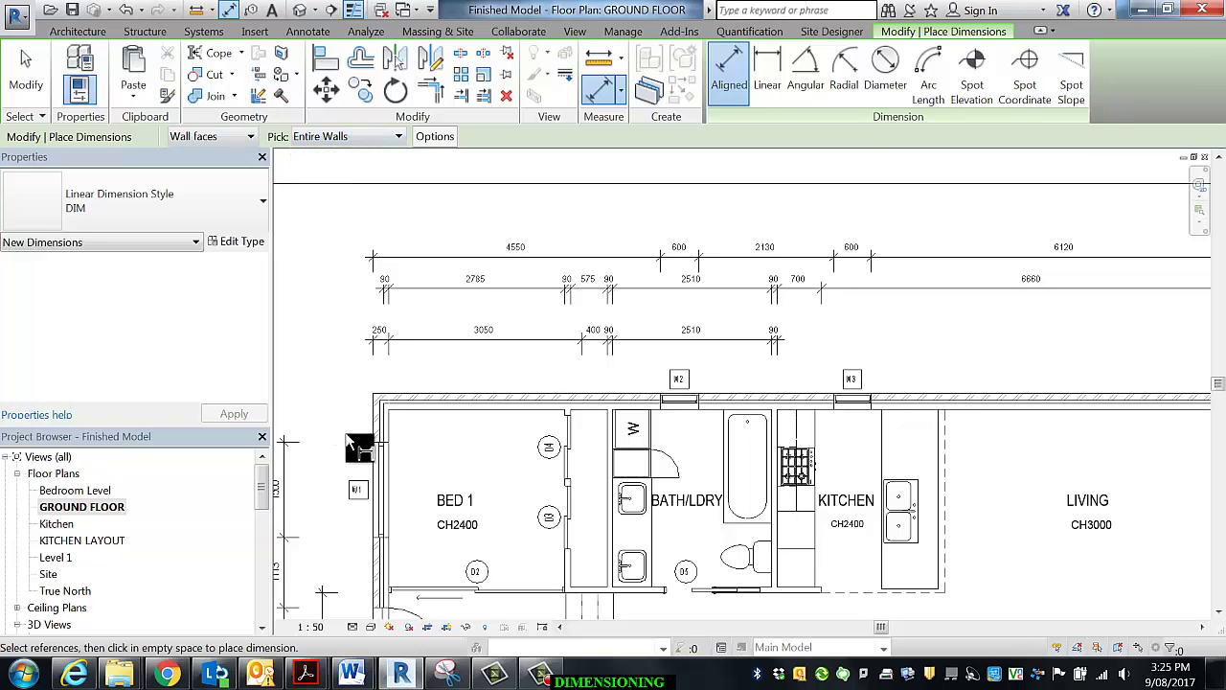
left_click(353, 140)
left_click(350, 153)
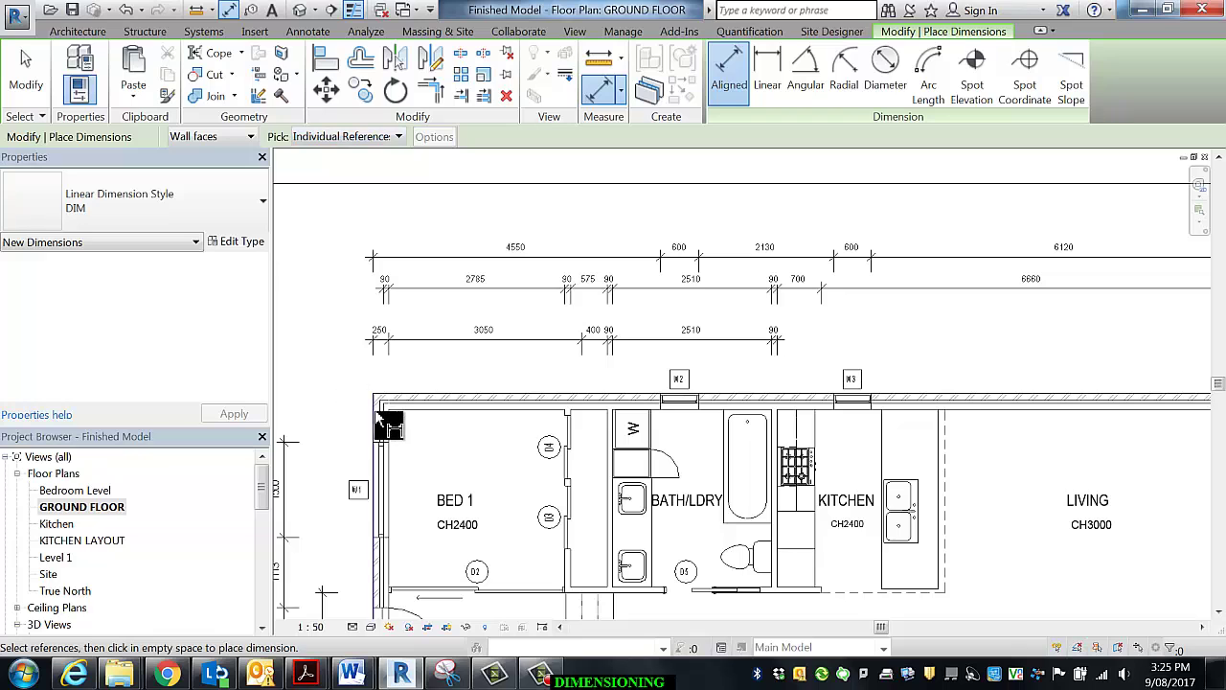
scroll(849, 424, "down", 5)
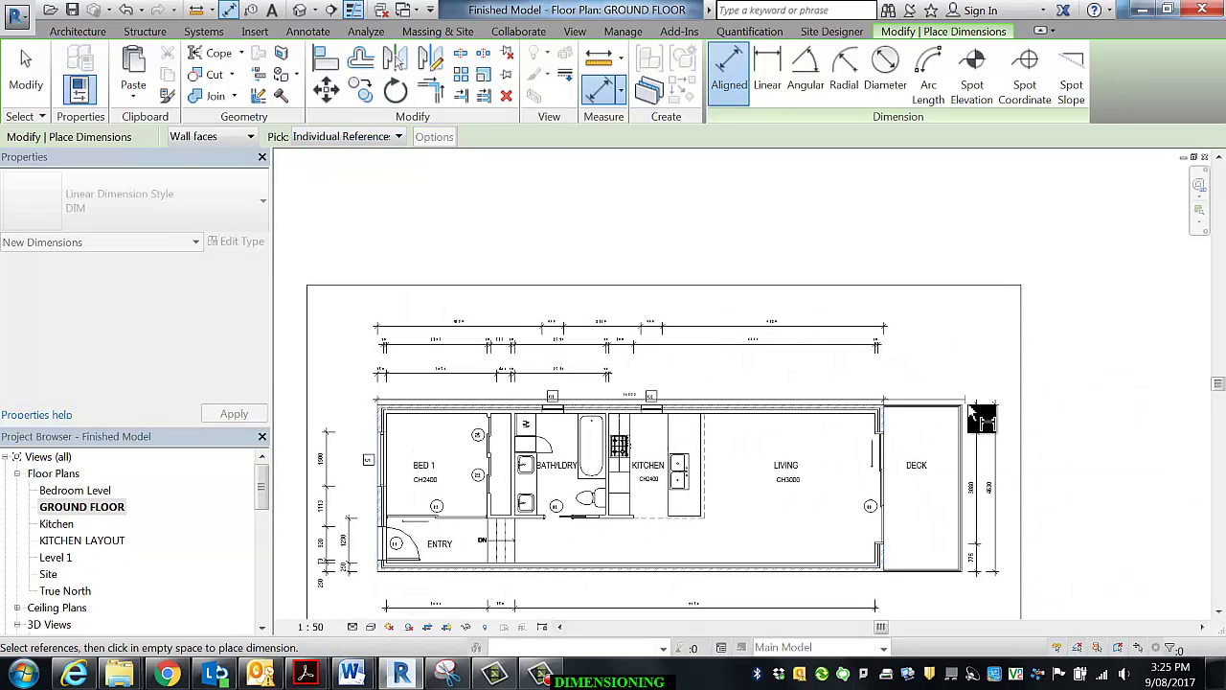
scroll(968, 412, "up", 5)
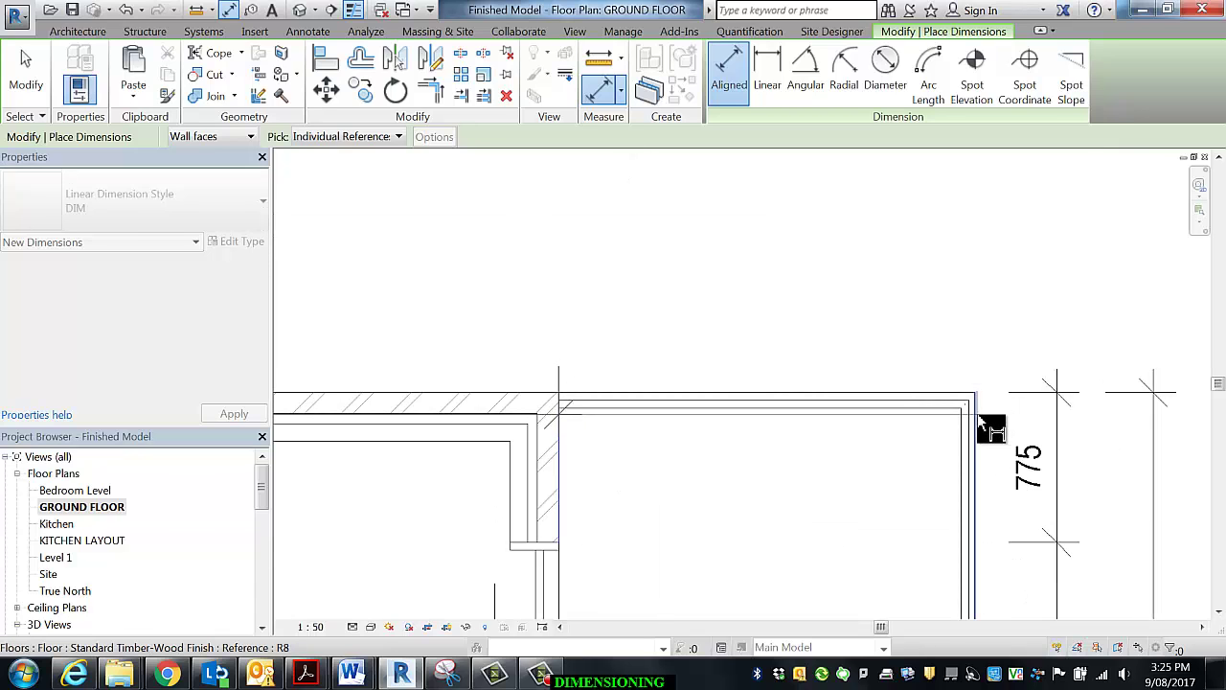
left_click(978, 413)
scroll(964, 356, "down", 4)
middle_click_drag(844, 333, 968, 424)
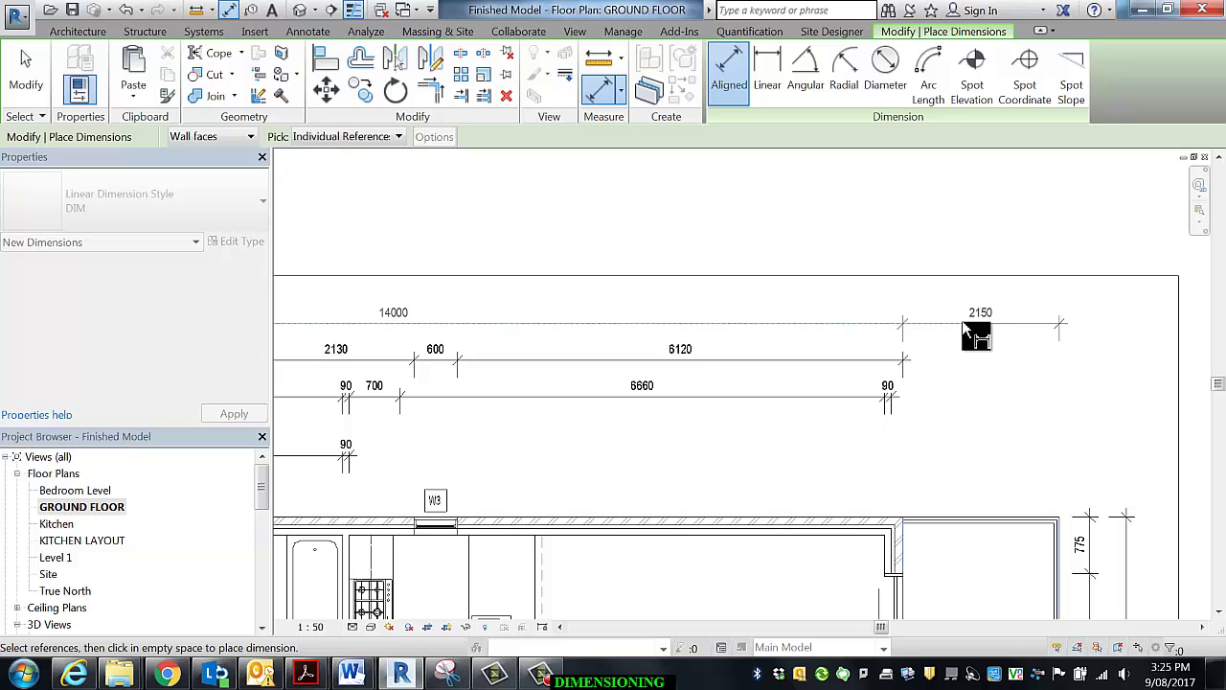
left_click(659, 389)
middle_click_drag(659, 390, 858, 319)
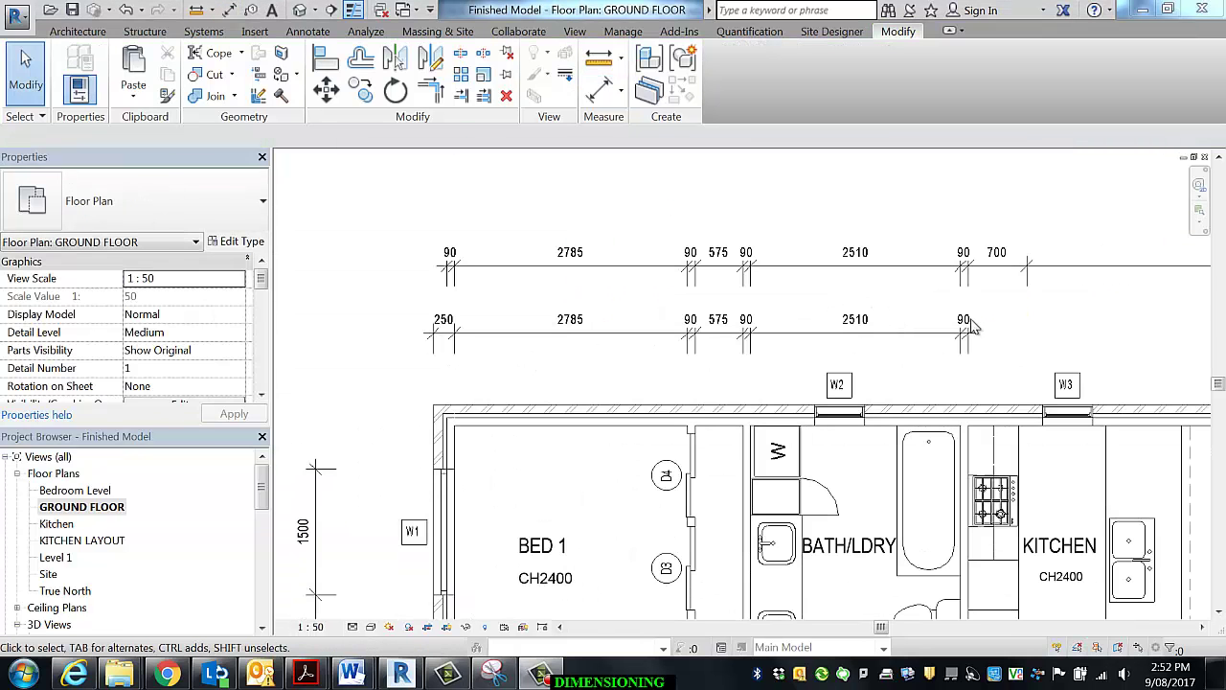
- Edit the witness lines of the string nearest the plan to remove both faces of the stud wall between Bed 1 and the wardrobe
middle_click_drag(953, 353, 834, 319)
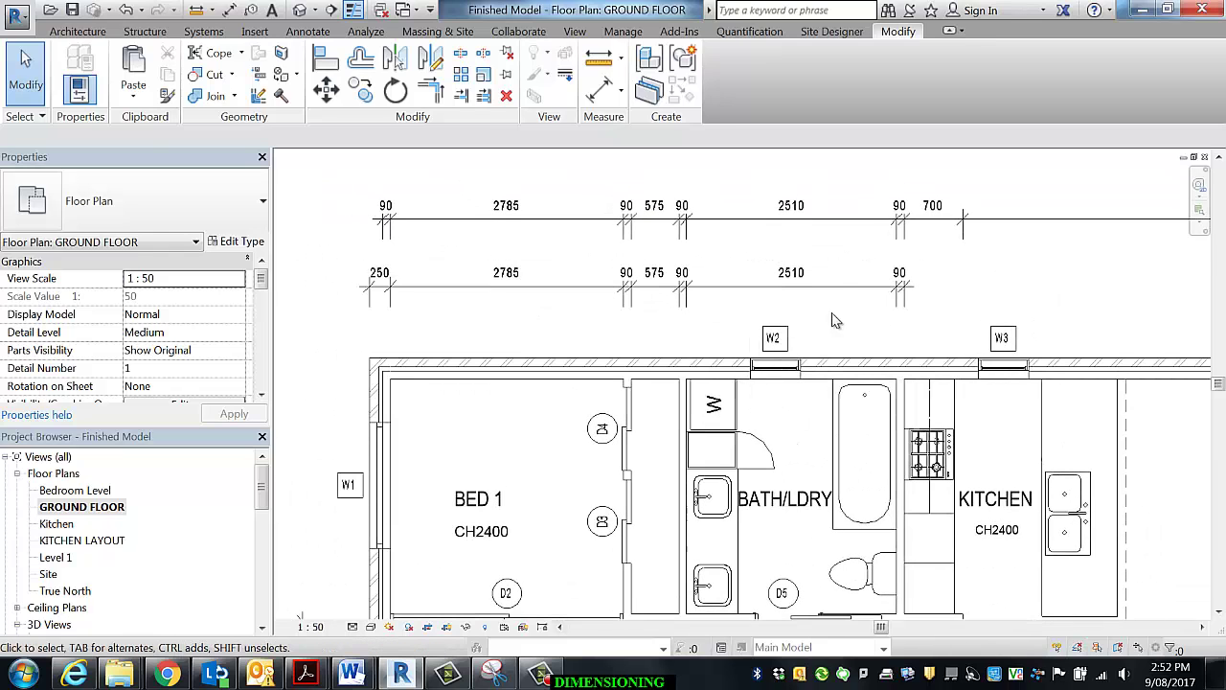
left_click(847, 287)
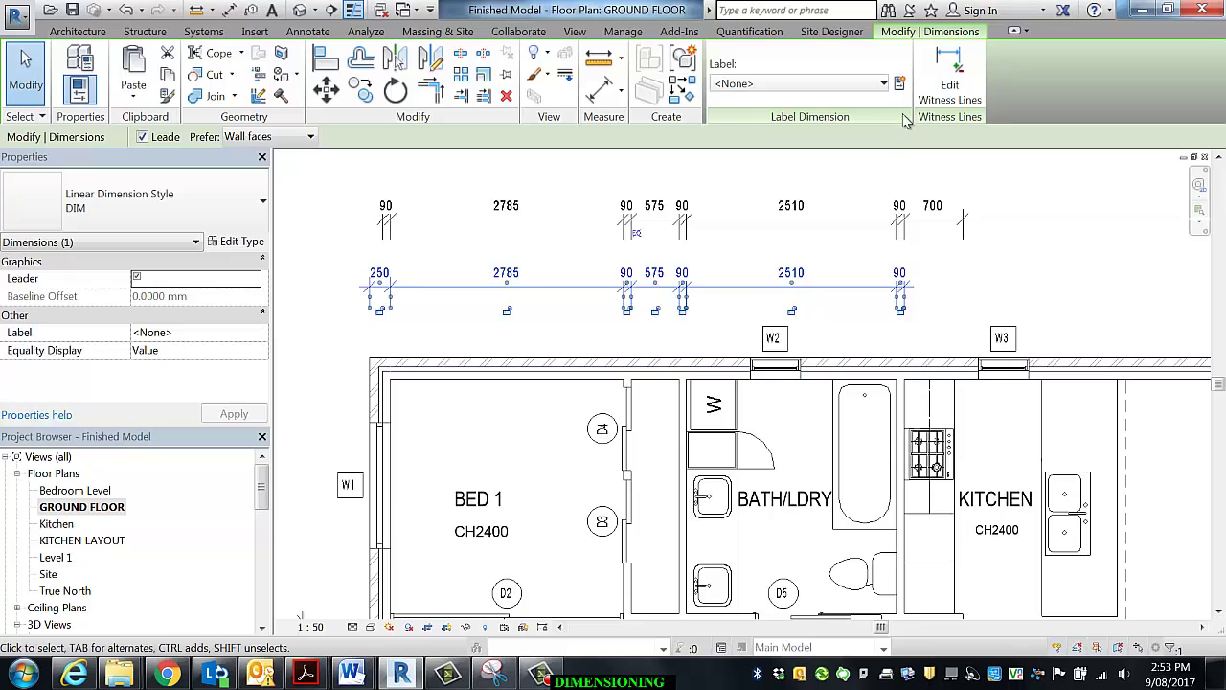
left_click(723, 310)
left_click(721, 287)
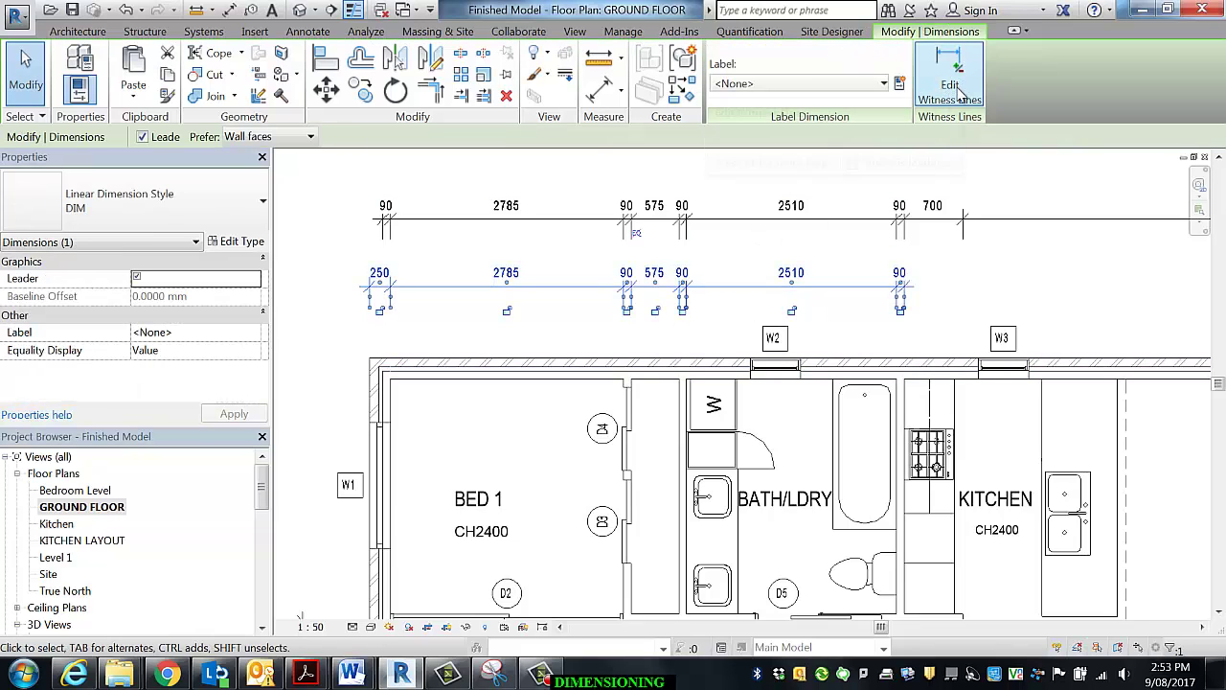
left_click(953, 77)
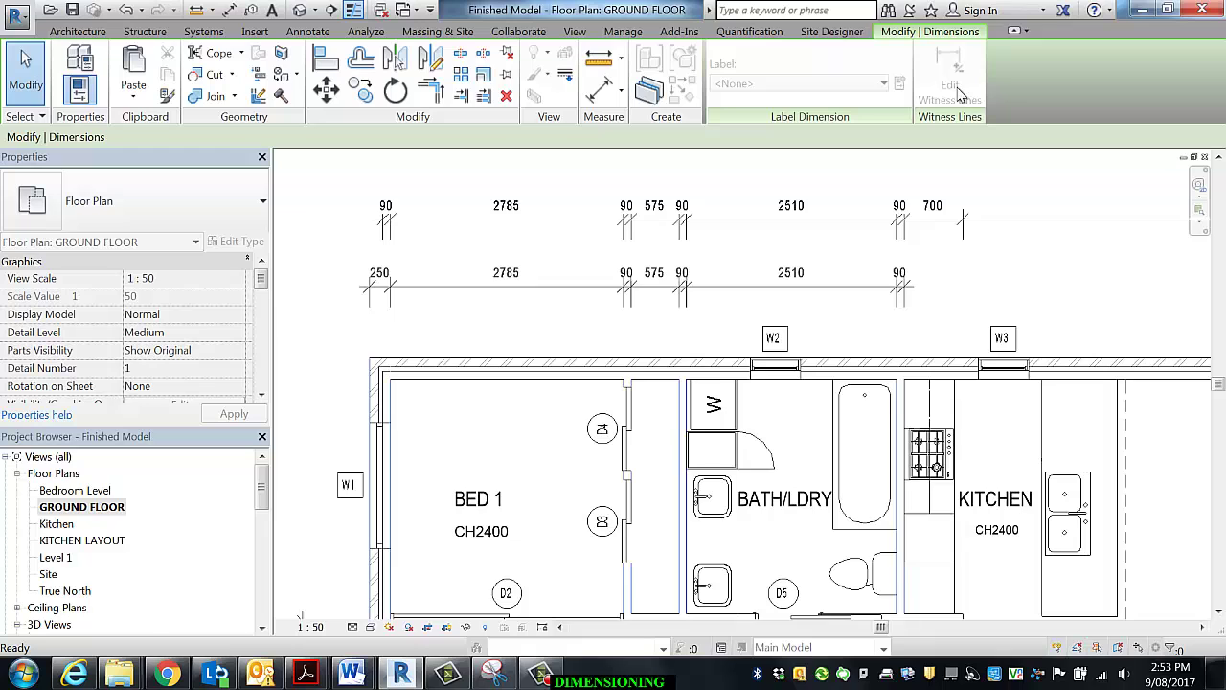
left_click(960, 93)
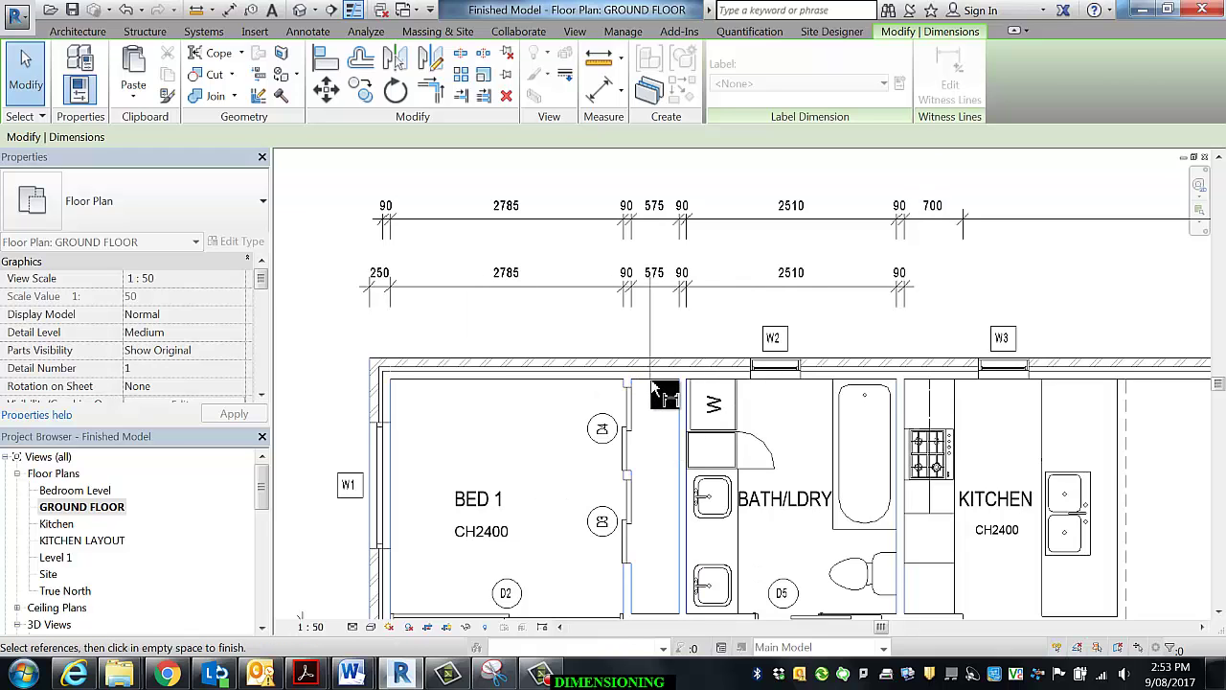
scroll(651, 393, "up", 5)
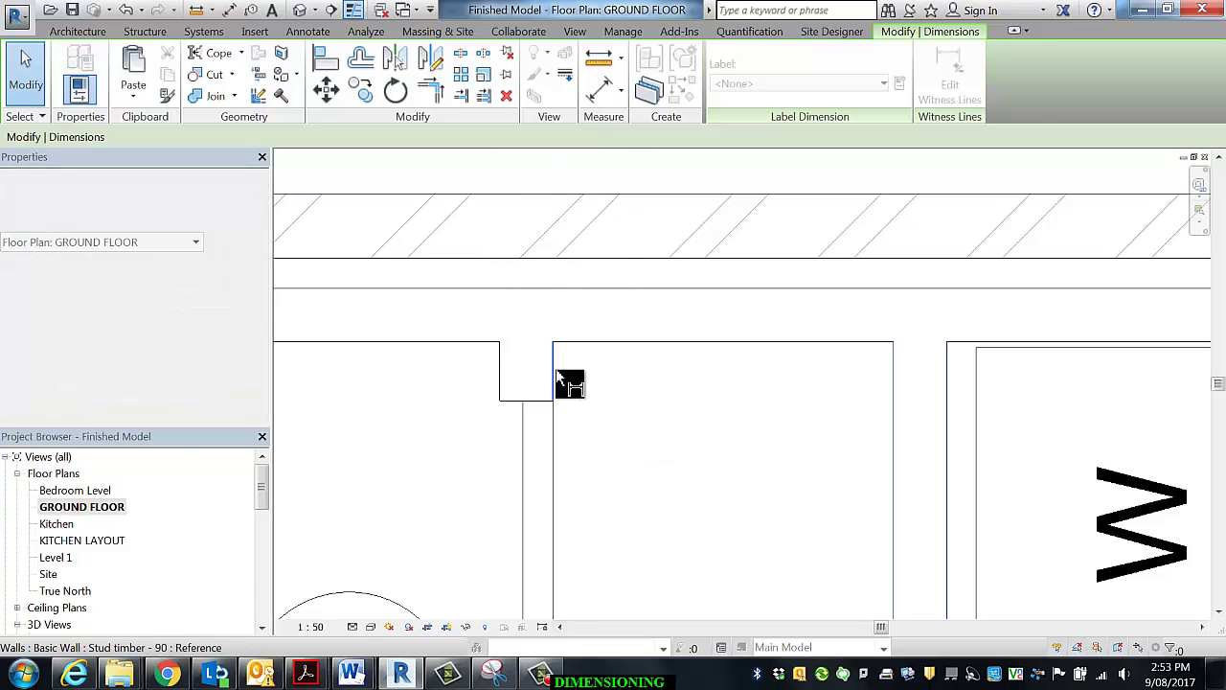
scroll(565, 381, "down", 5)
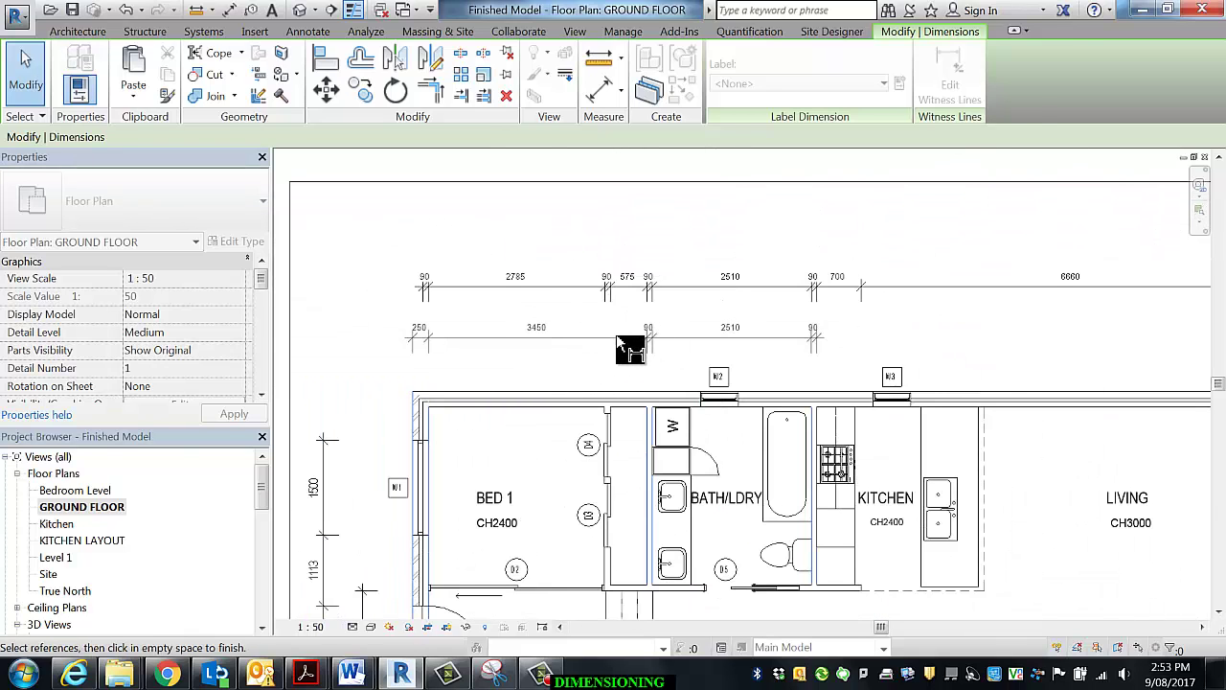